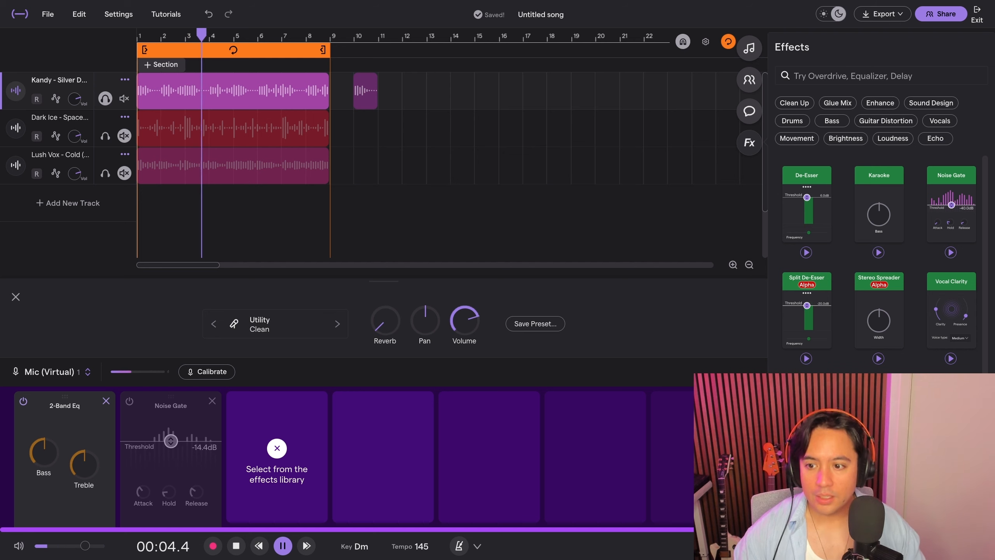
Step: Audition the loop from the start with the Noise Gate bypassed and switch the gate back on during playback
key(space)
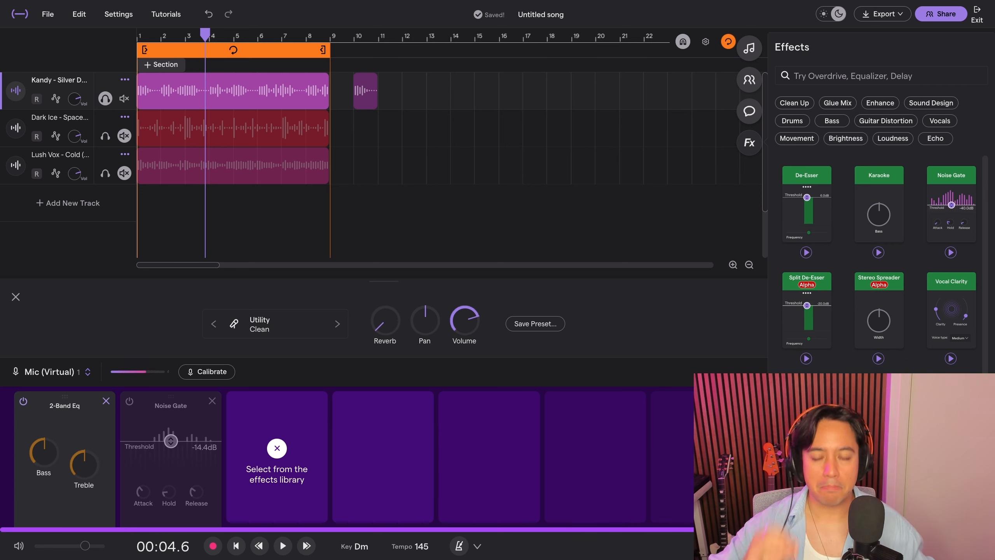
key(space)
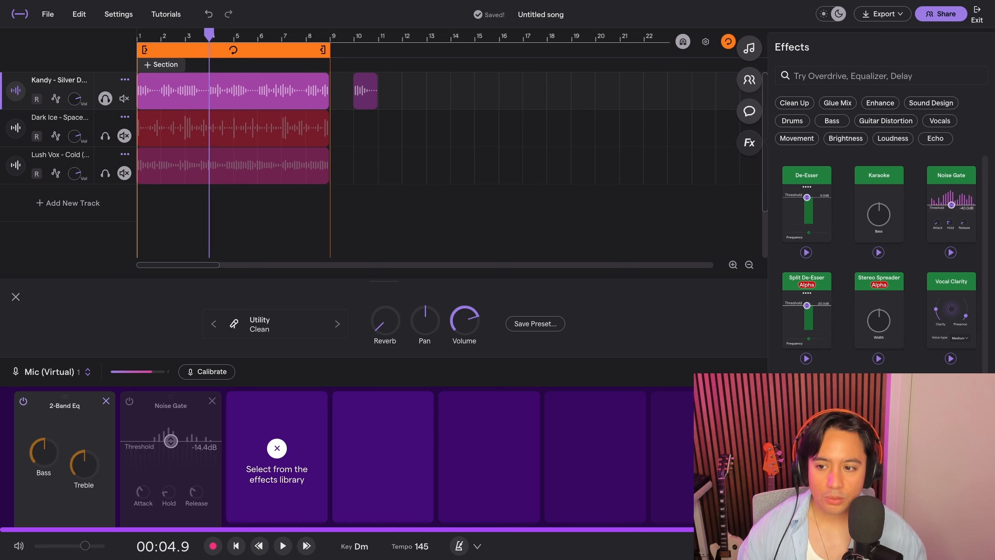
key(Return)
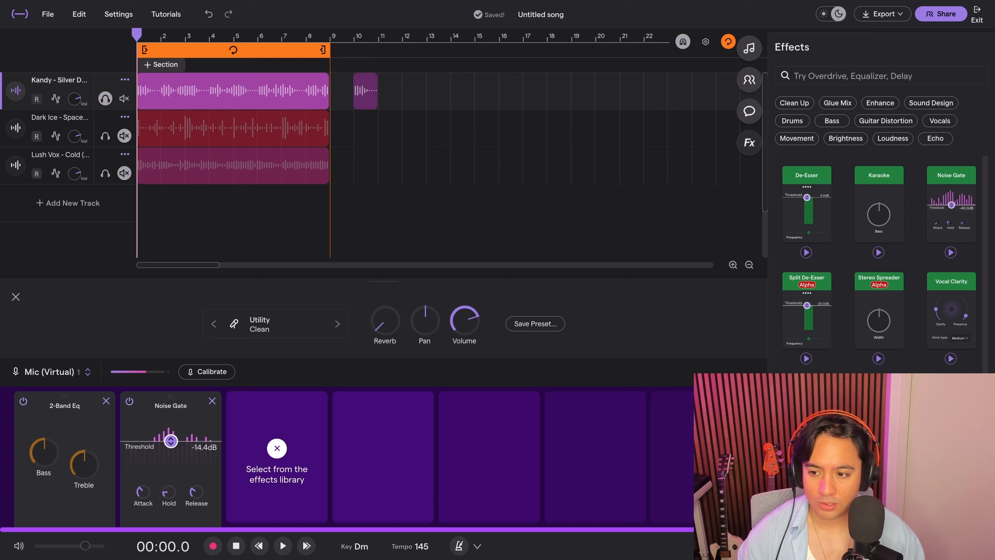
click(130, 401)
key(space)
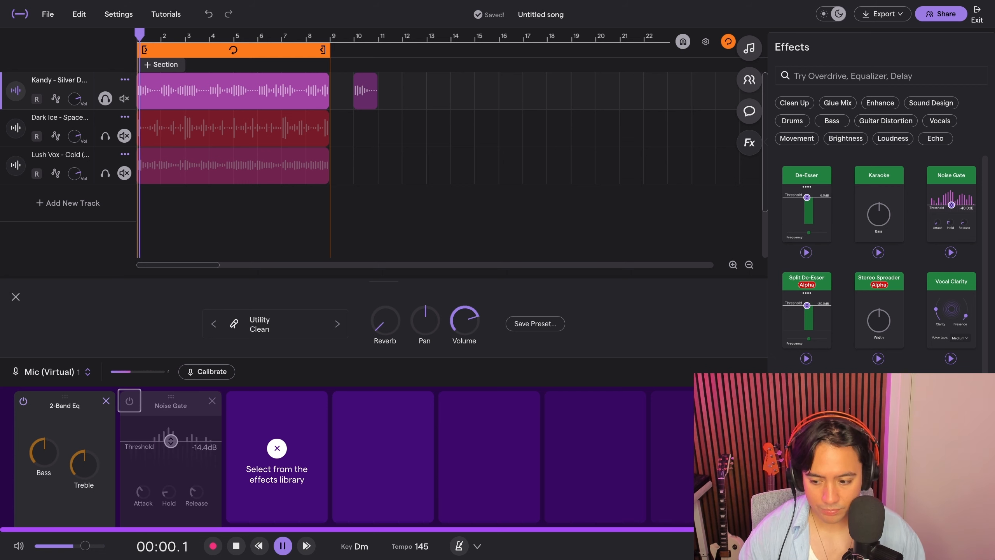
click(129, 400)
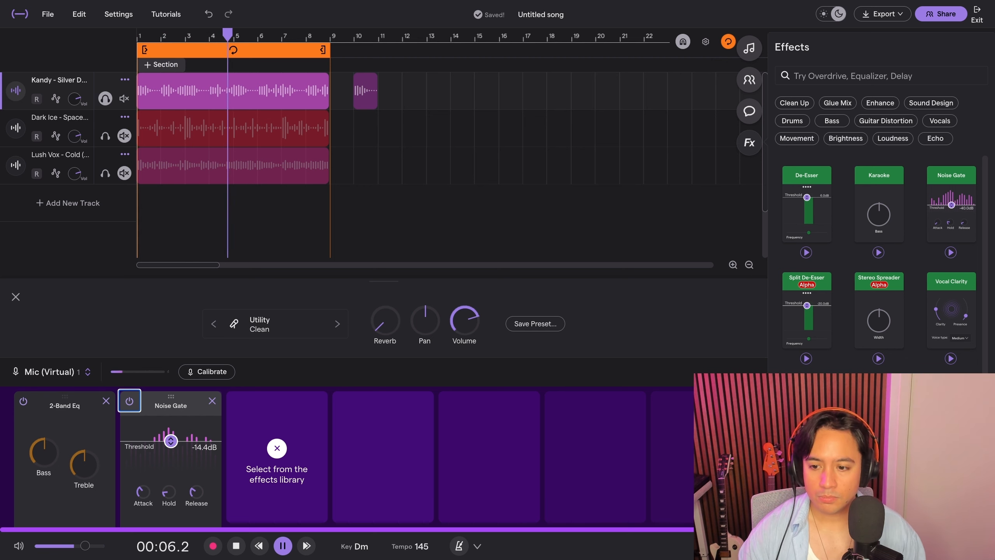
key(space)
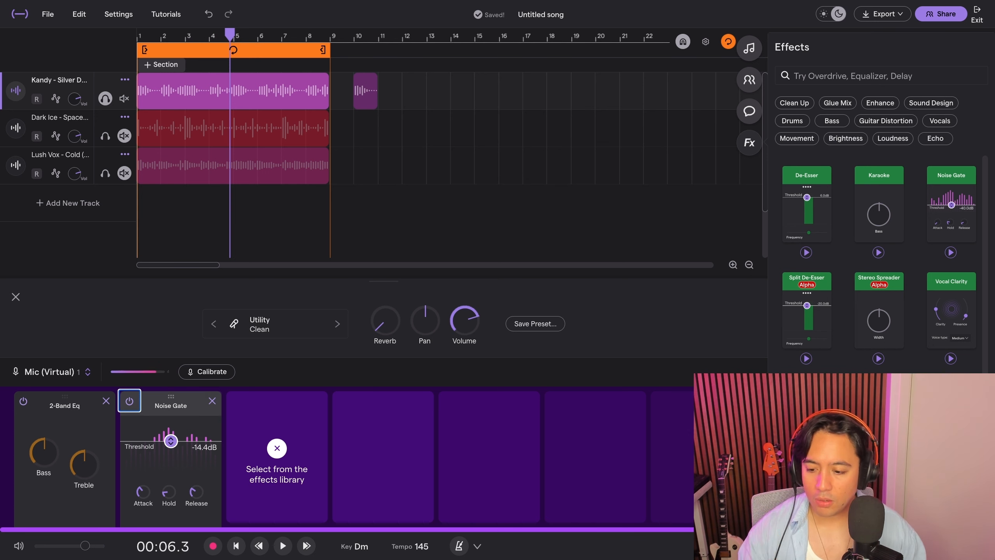
Step: Enlarge the effects area and audition the Noise Gate with its Threshold at 0.0 dB and at -14.5 dB
drag(383, 281, 384, 247)
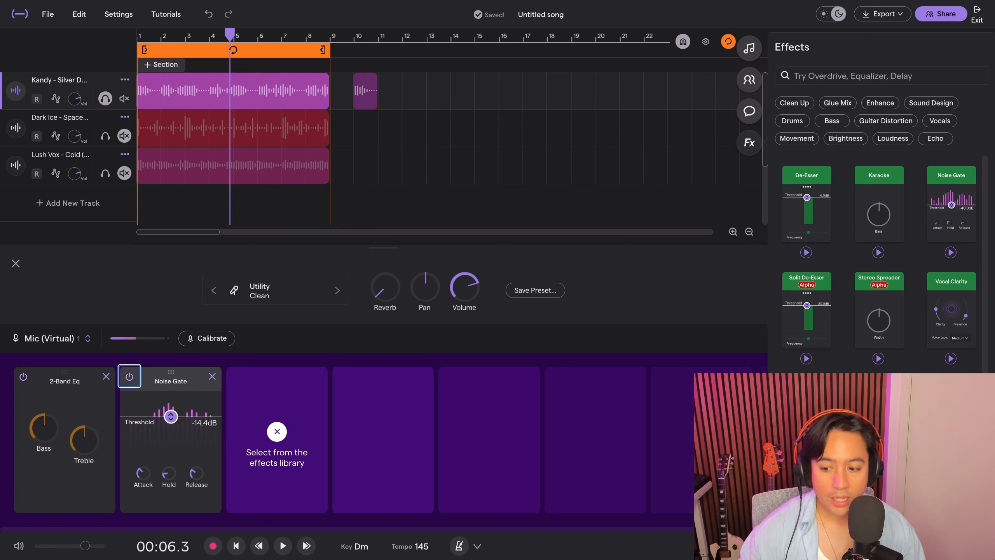
drag(171, 417, 170, 403)
key(space)
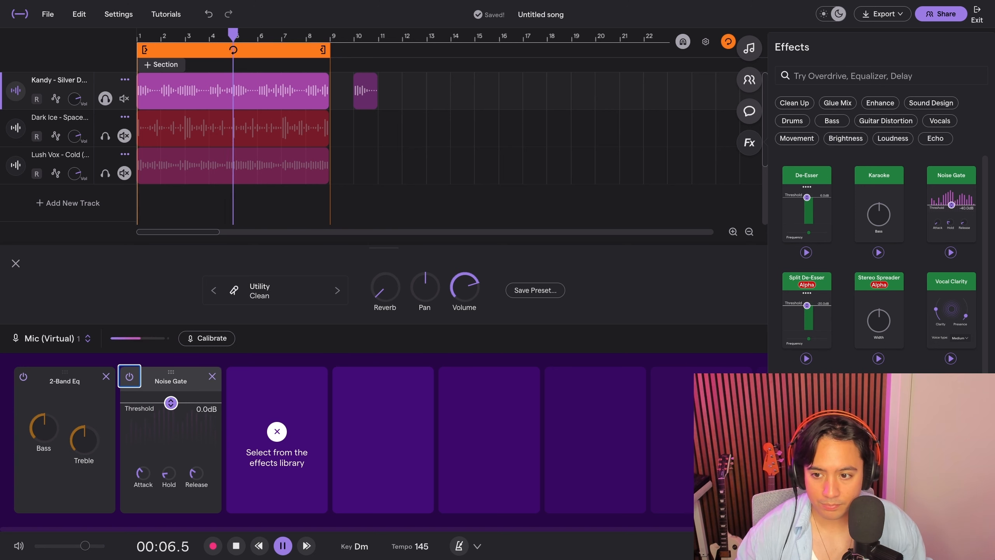
drag(170, 402, 171, 416)
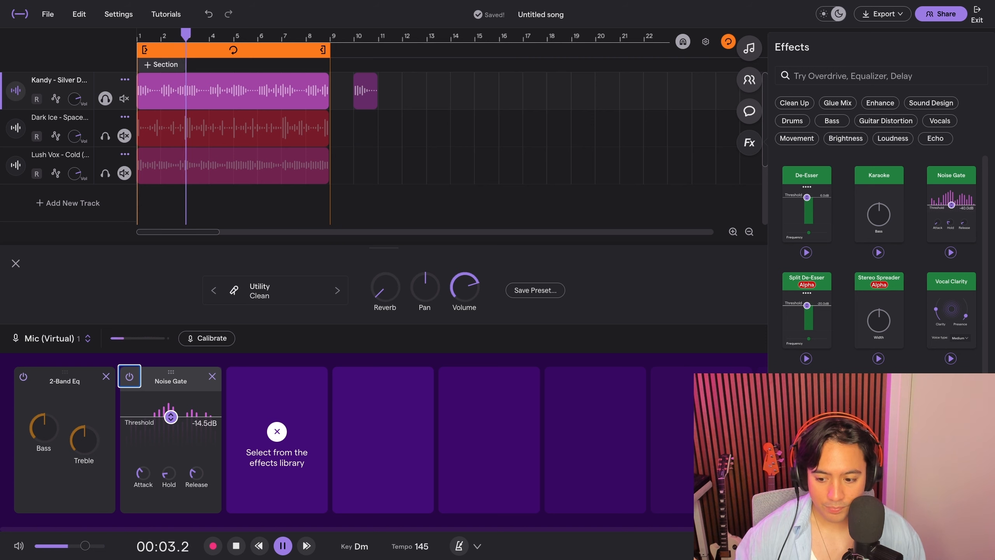
key(space)
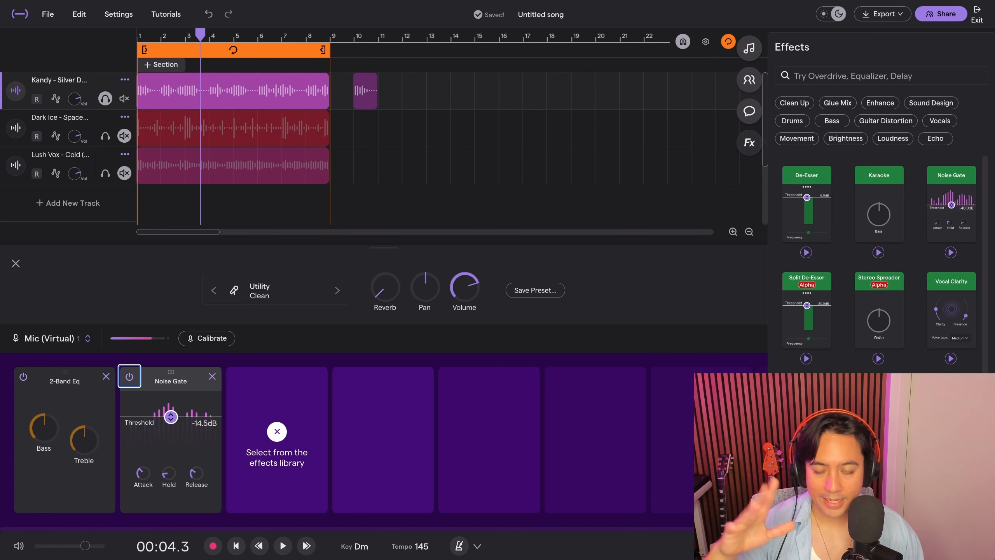
Step: Audition the Noise Gate with its Threshold at -100.0 dB, and set the Threshold to -18.2 dB
drag(171, 417, 171, 447)
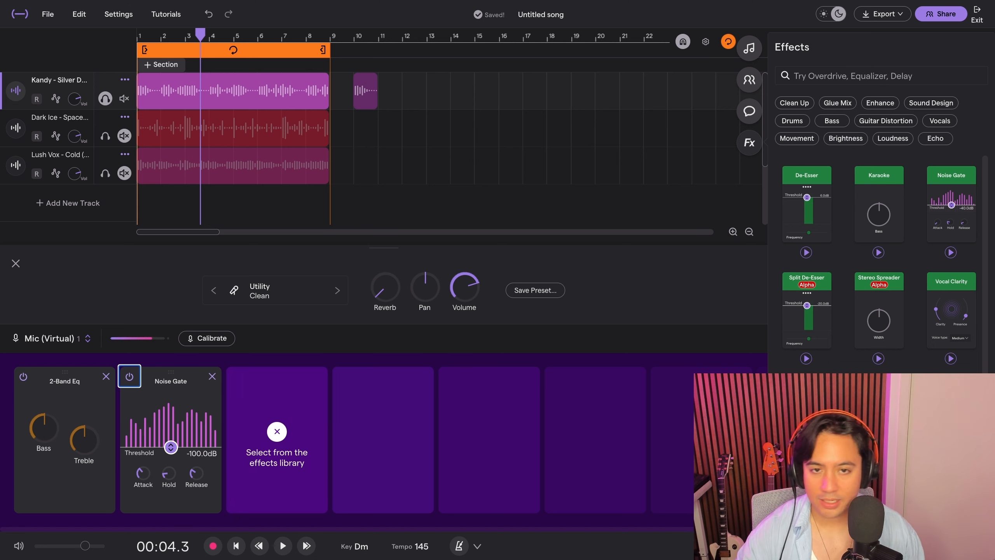
key(space)
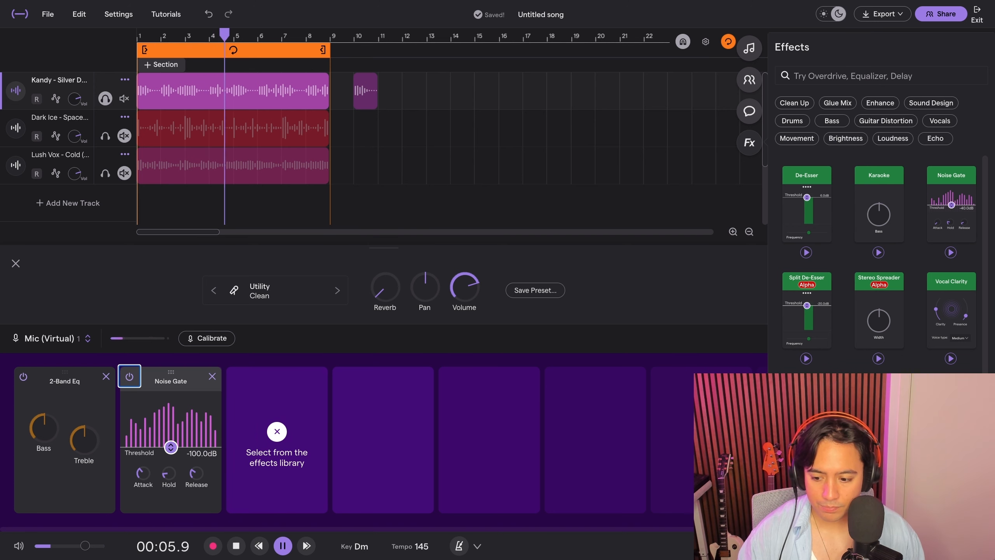
key(space)
drag(171, 446, 170, 420)
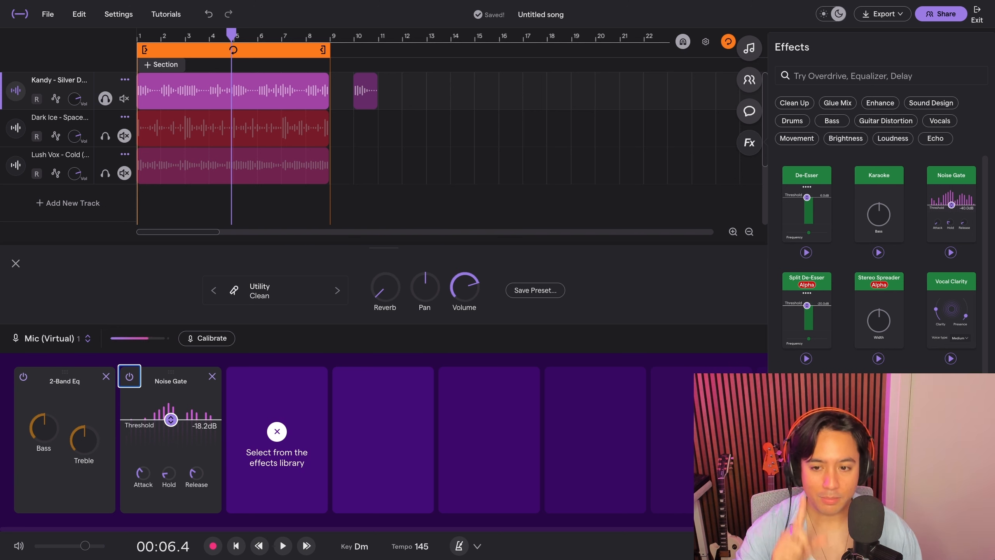
Step: Try to play the short clip from bar 10 of the Kandy track, and turn off timeline looping
click(732, 231)
click(733, 231)
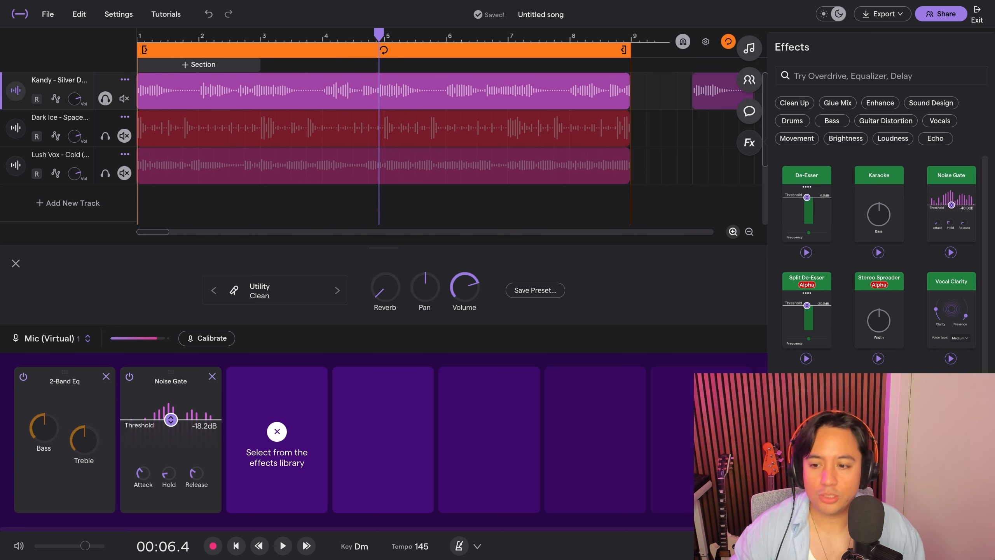
click(733, 232)
scroll(449, 127, right, 10)
scroll(449, 126, left, 4)
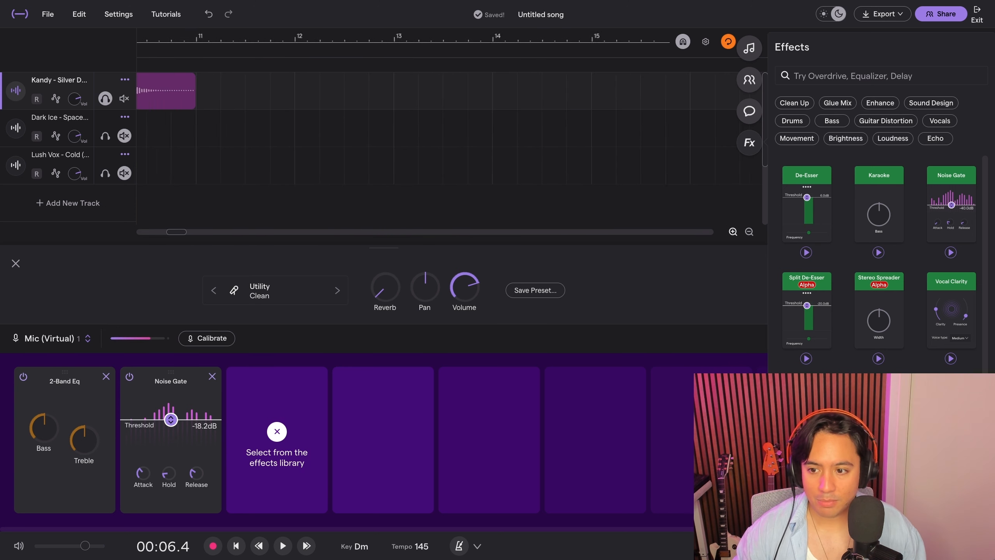
click(218, 39)
click(231, 38)
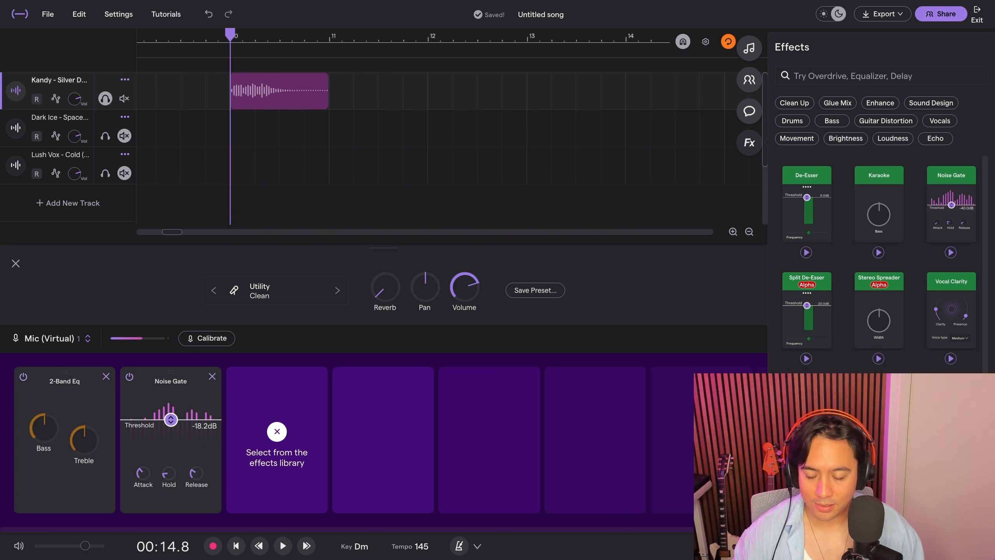
key(space)
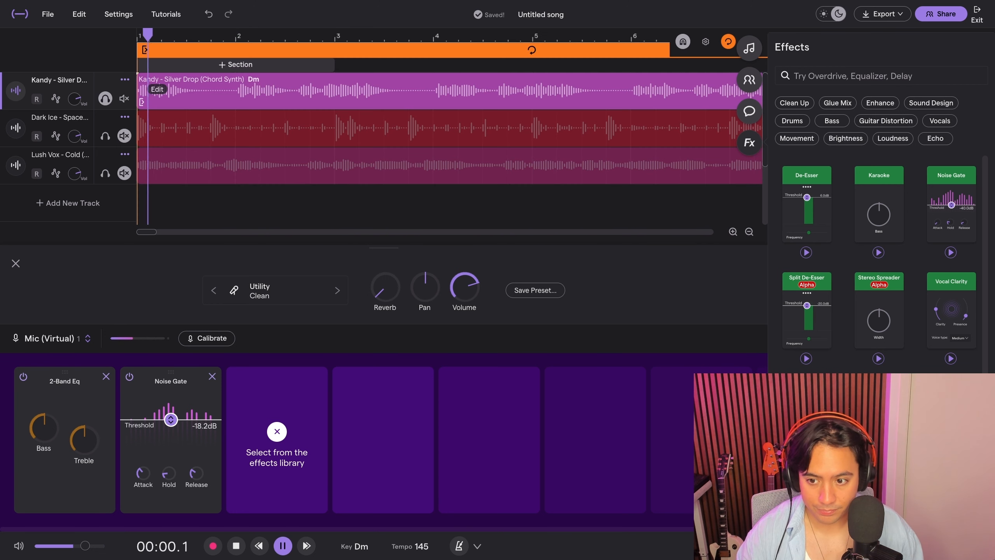
key(space)
click(728, 42)
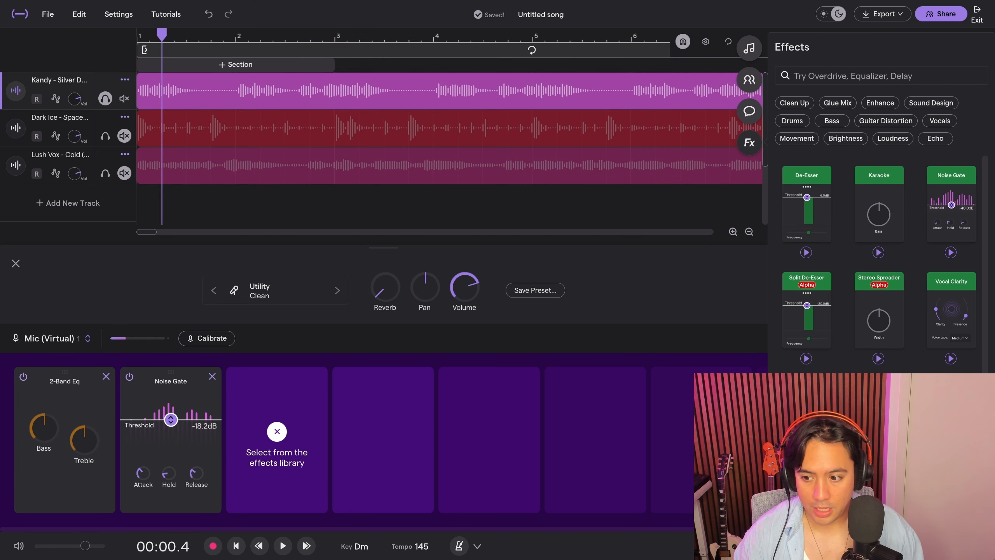
Step: Play the short Kandy clip from the start of bar 10
scroll(449, 127, right, 10)
click(193, 38)
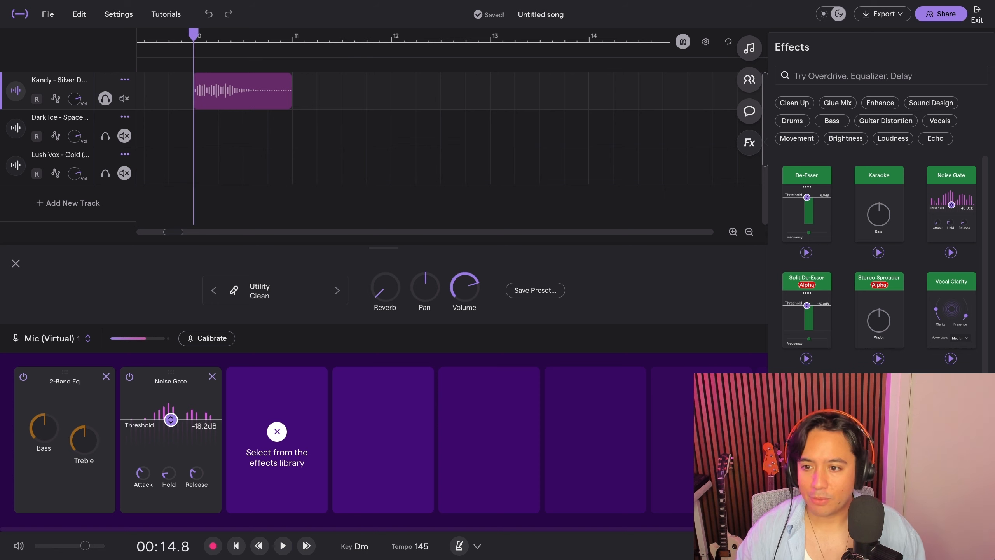
scroll(193, 38, left, 1)
key(space)
key(space)
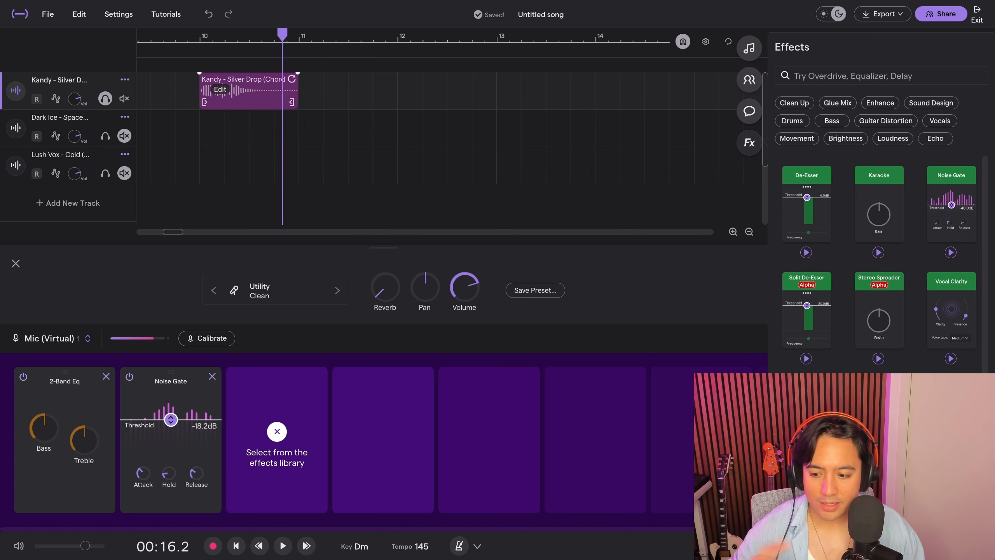
Step: Trim the end of the short clip at bar 10 to half a bar and place the playhead at its end
drag(292, 103, 242, 102)
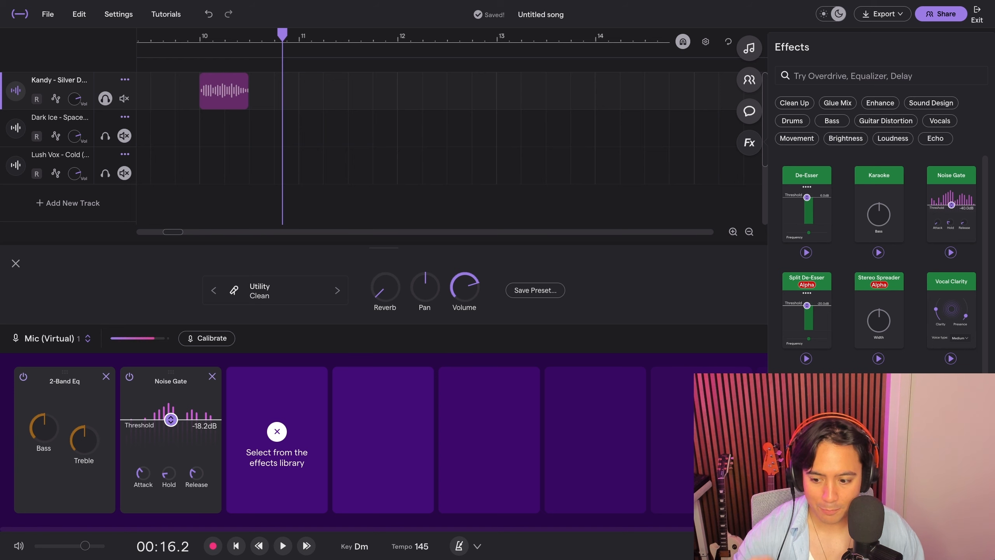
click(237, 40)
click(249, 39)
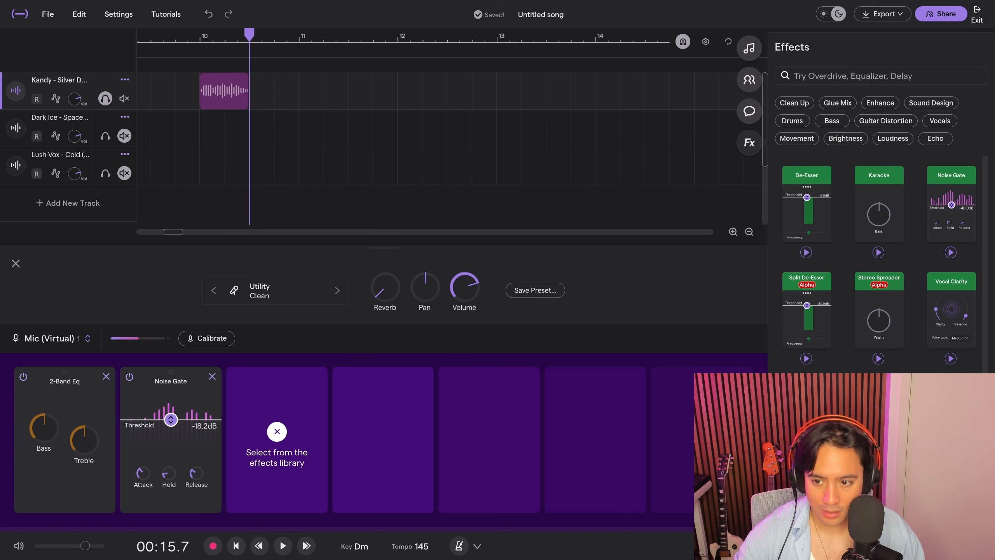
Step: Increase the track height and play the trimmed clip from just before bar 10
key(Delete)
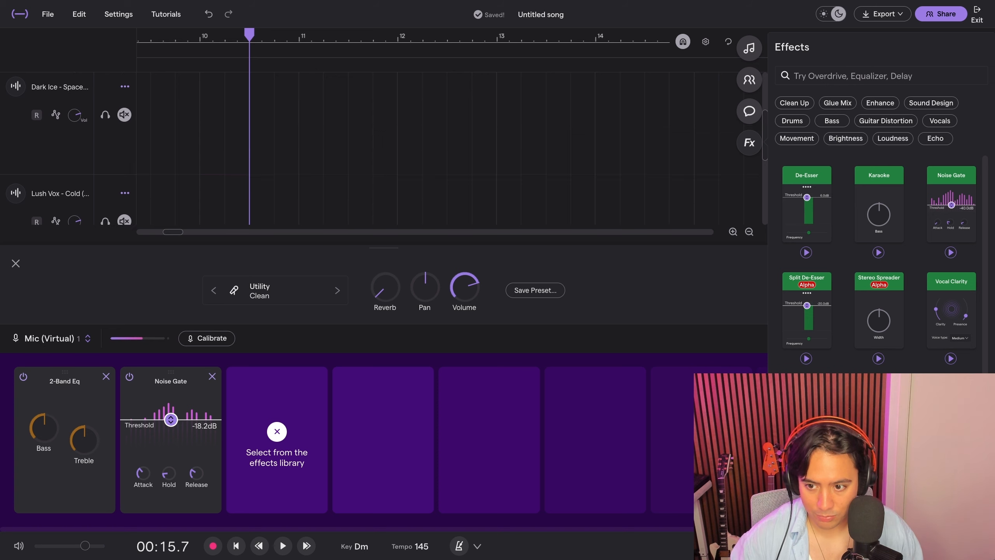
key(ctrl+z)
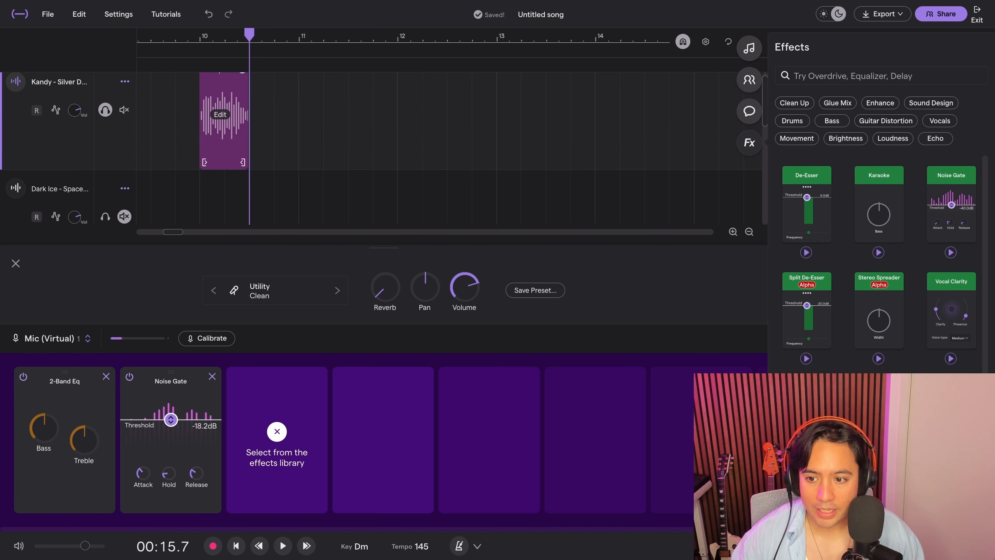
mouse_move(243, 161)
mouse_down()
mouse_move(329, 161)
mouse_move(243, 161)
mouse_up()
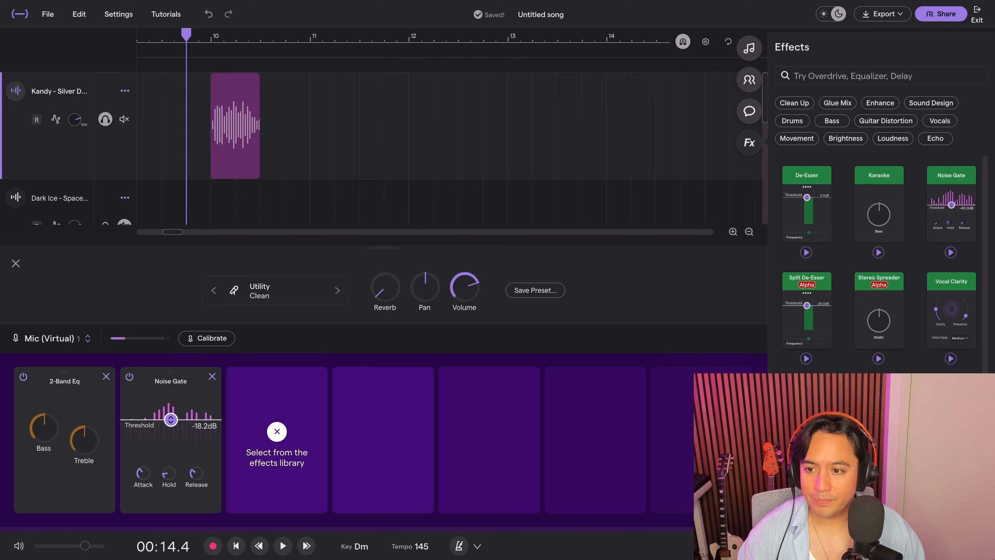
key(space)
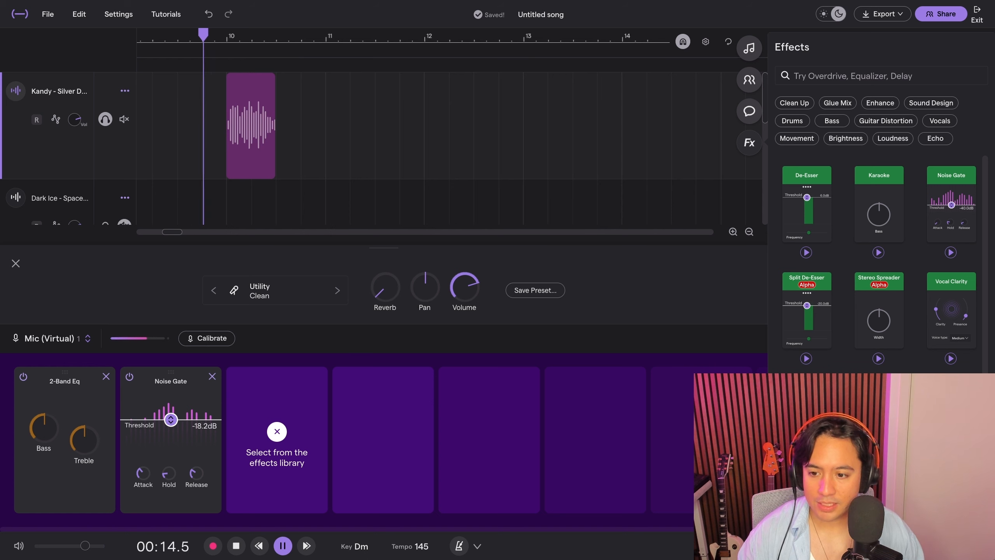
key(space)
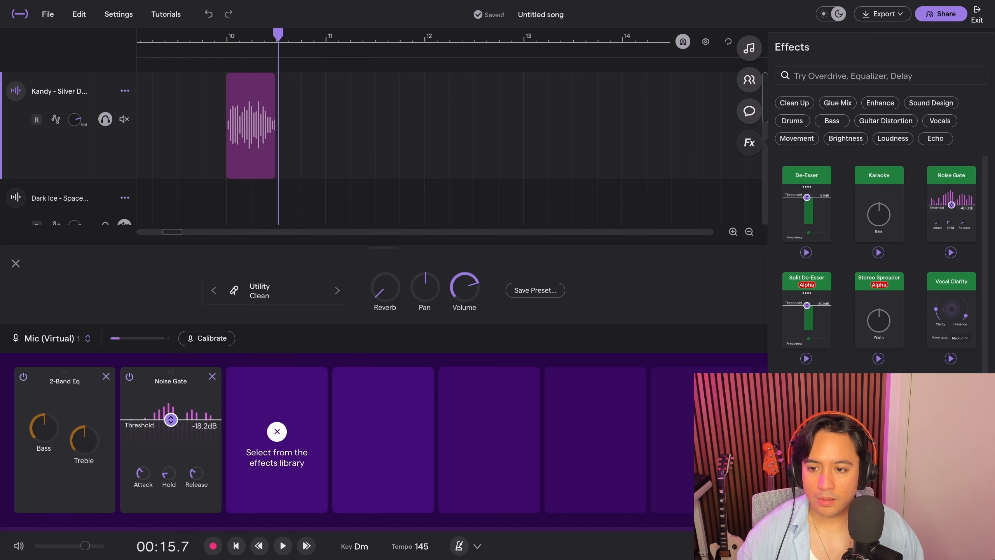
Step: Raise the Noise Gate's Attack and set its Threshold to -14.5 dB, auditioning the trimmed clip from bar 10
drag(143, 473, 143, 457)
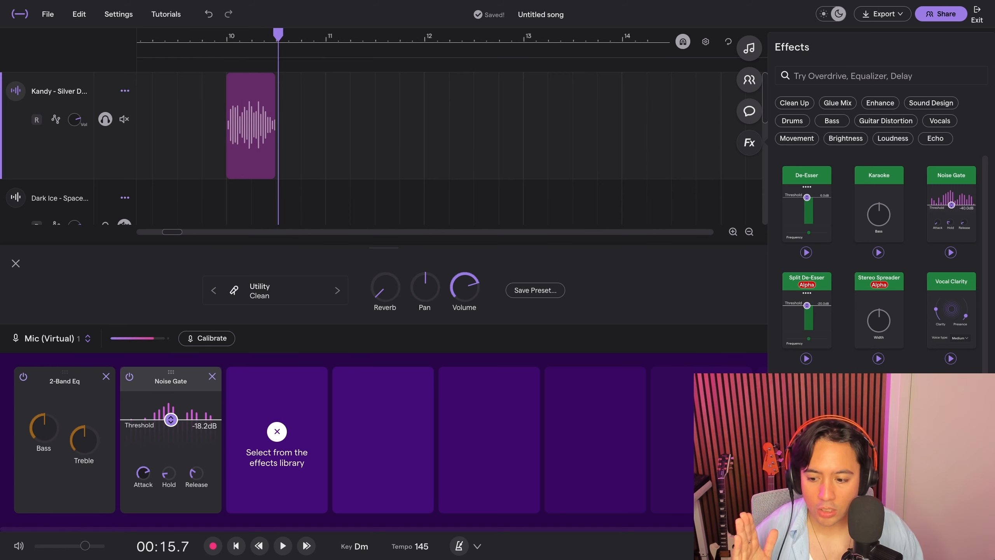
drag(171, 420, 170, 414)
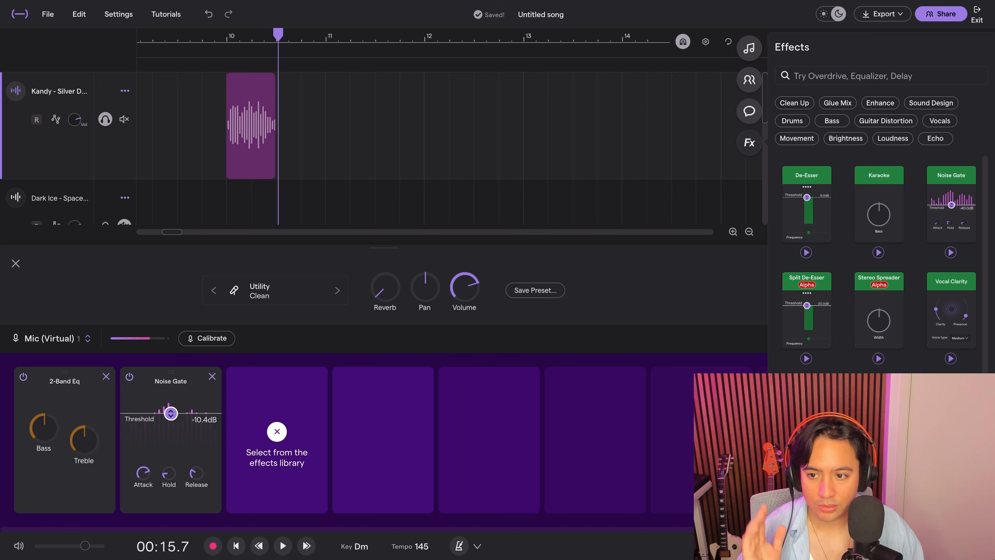
click(227, 38)
drag(170, 413, 170, 416)
key(space)
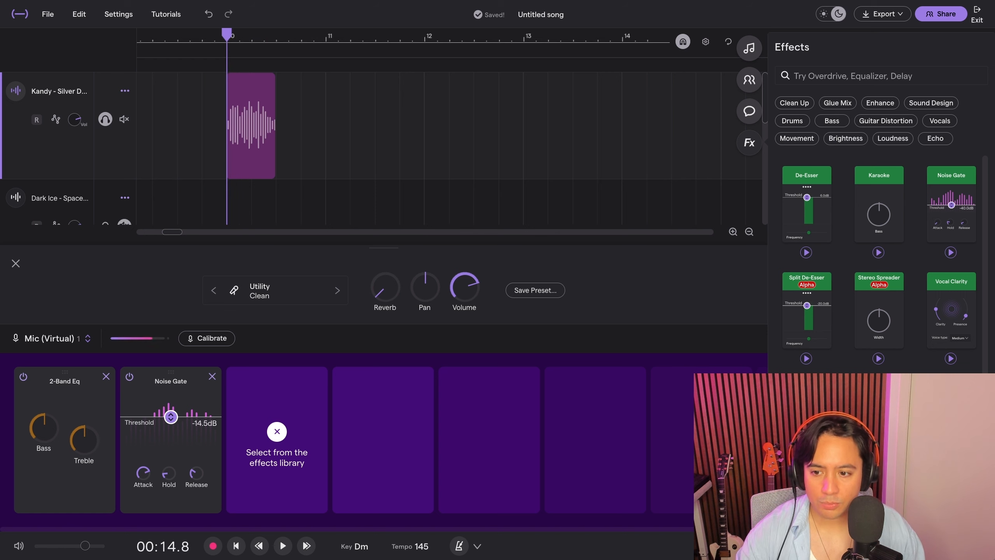
key(space)
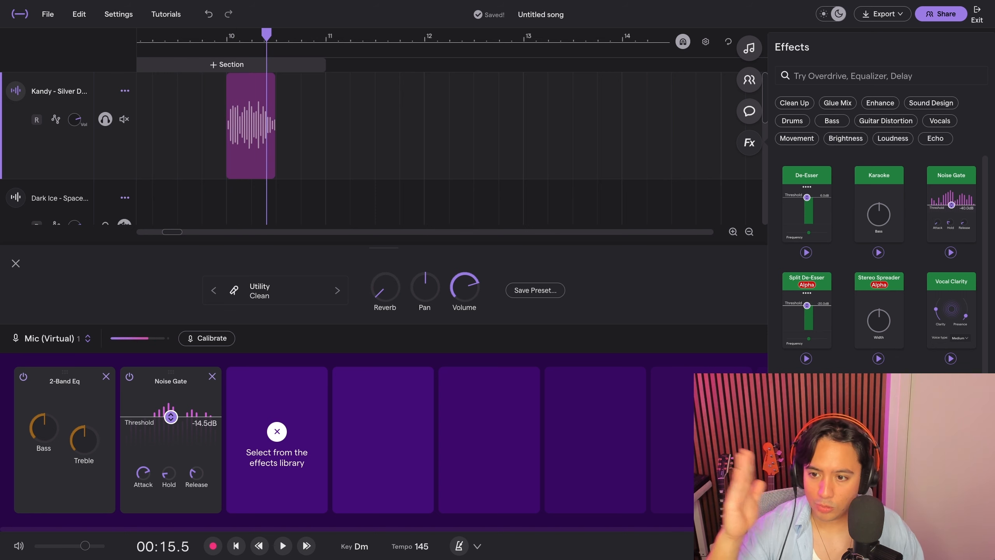
Step: Add a short fade-in and a short fade-out to the trimmed clip, with the playhead placed at bar 10
mouse_move(227, 76)
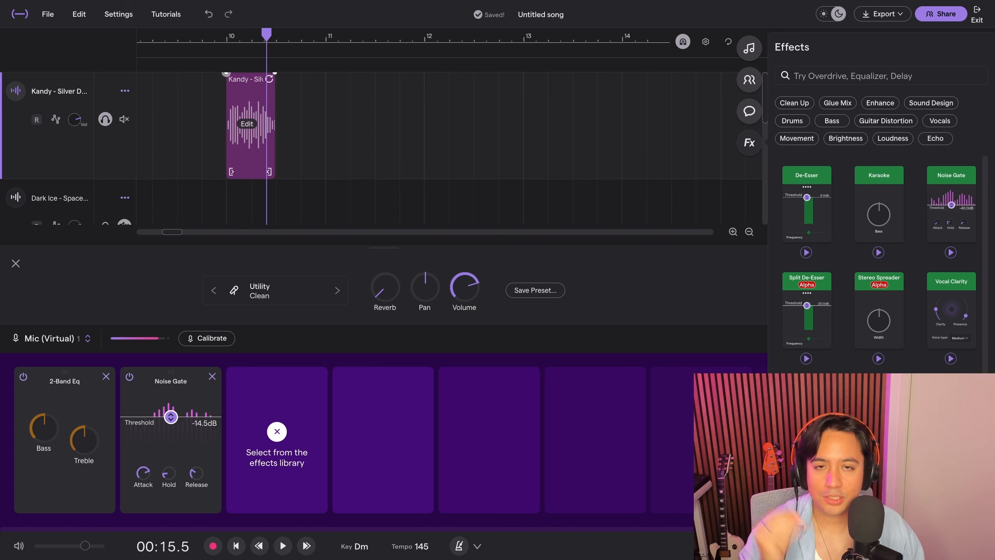
drag(226, 73, 239, 73)
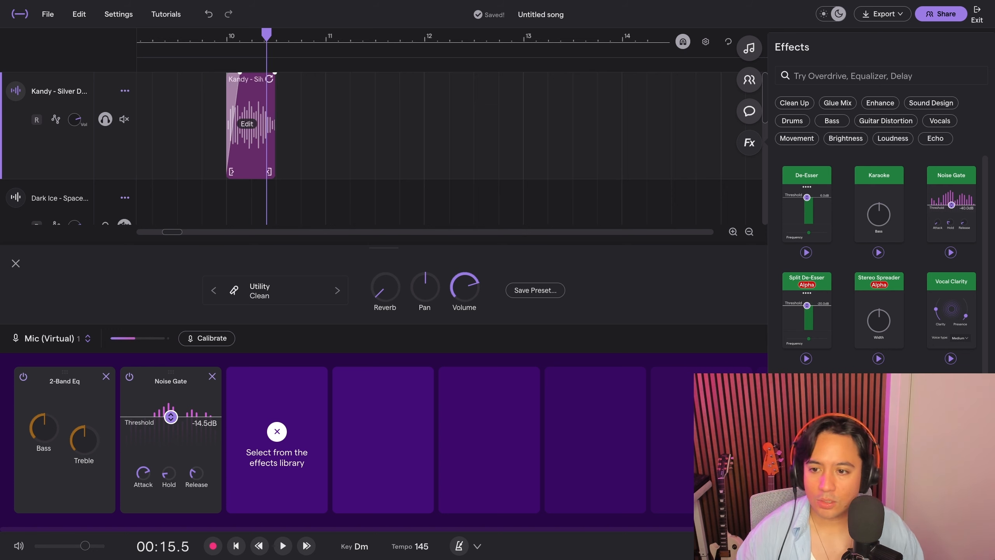
click(227, 40)
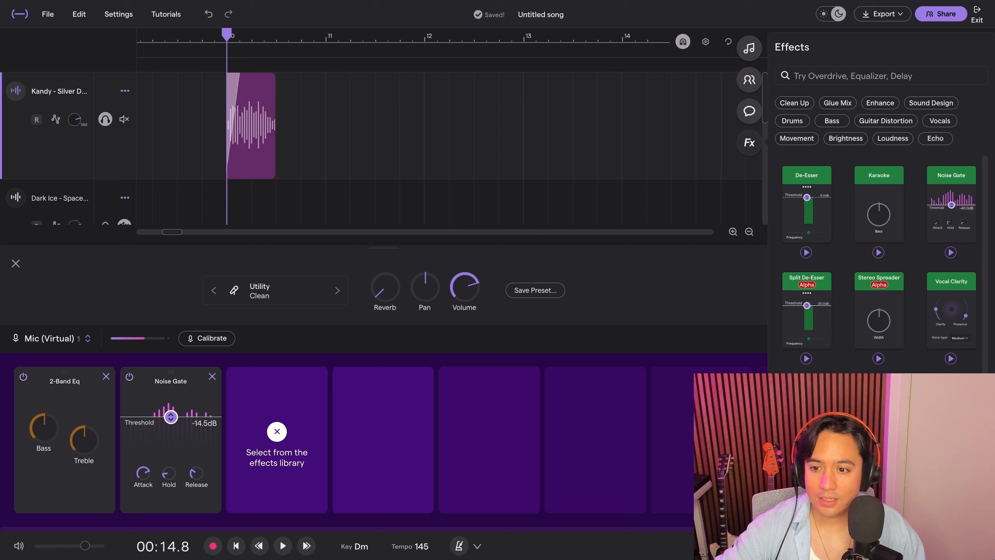
mouse_move(276, 74)
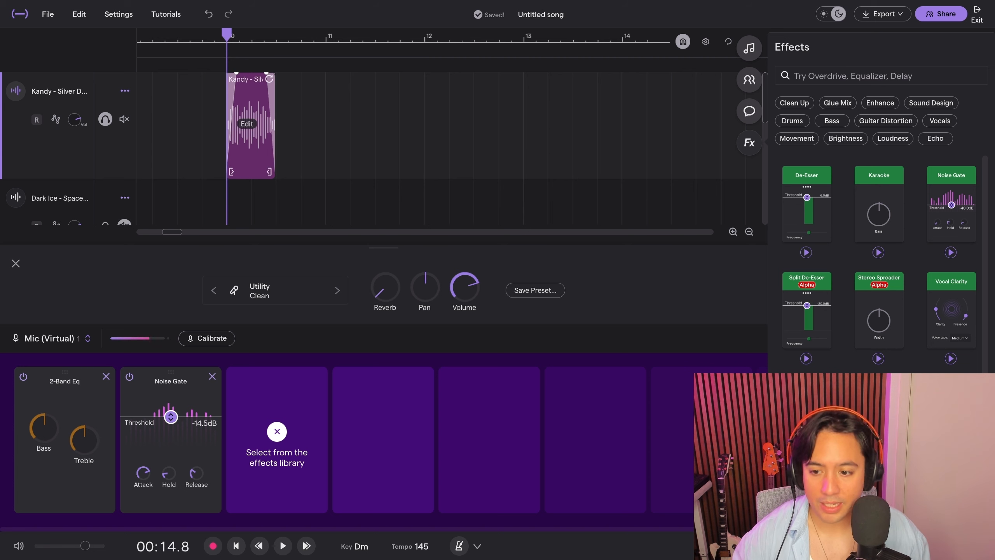
Step: Extend the end of the clip at bar 10 to about 1.6 bars and audition it from bar 10 with the Noise Gate's Release raised
drag(268, 172, 381, 171)
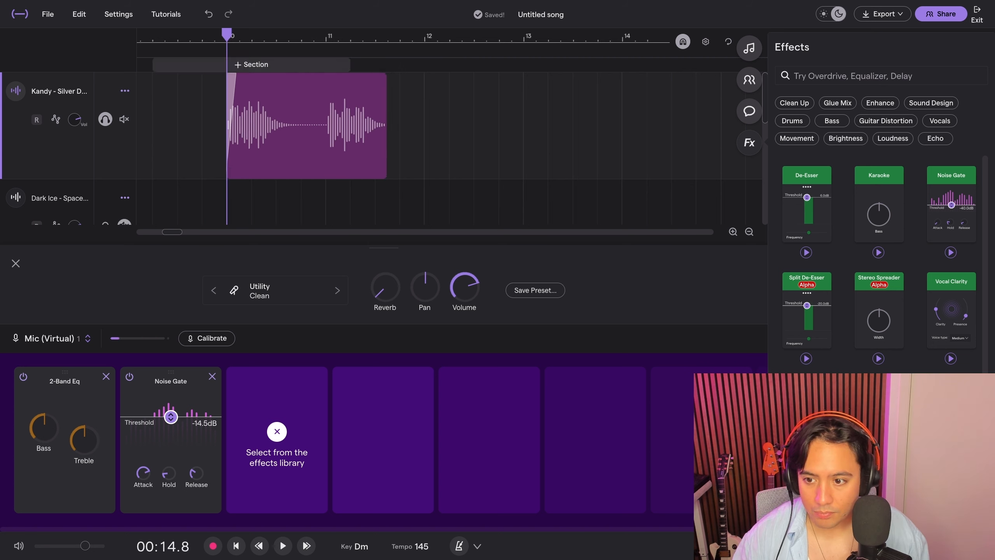
click(282, 546)
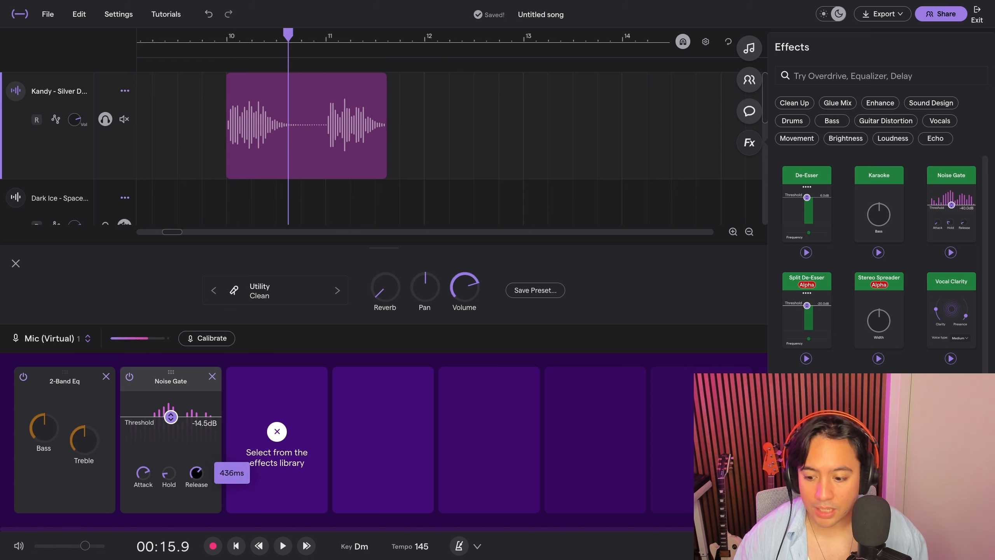
drag(288, 35, 227, 35)
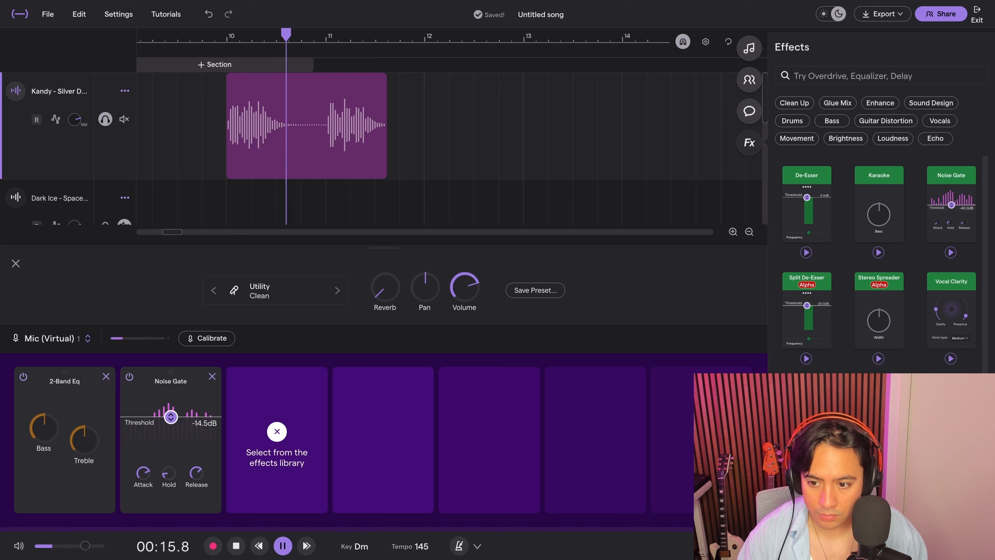
key(space)
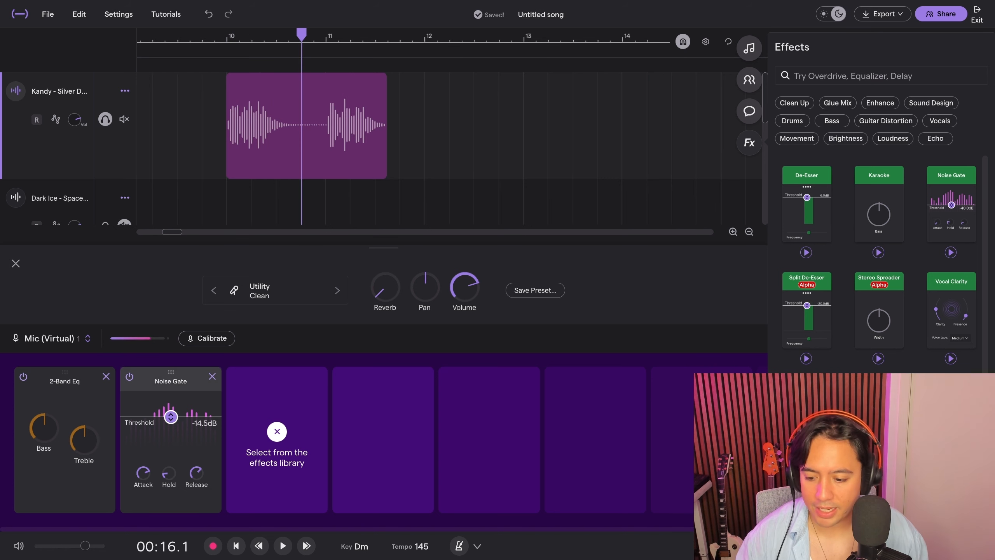
Step: Raise the Noise Gate's Release further and its Hold to about halfway, auditioning the extended clip from bar 10
drag(196, 472, 196, 459)
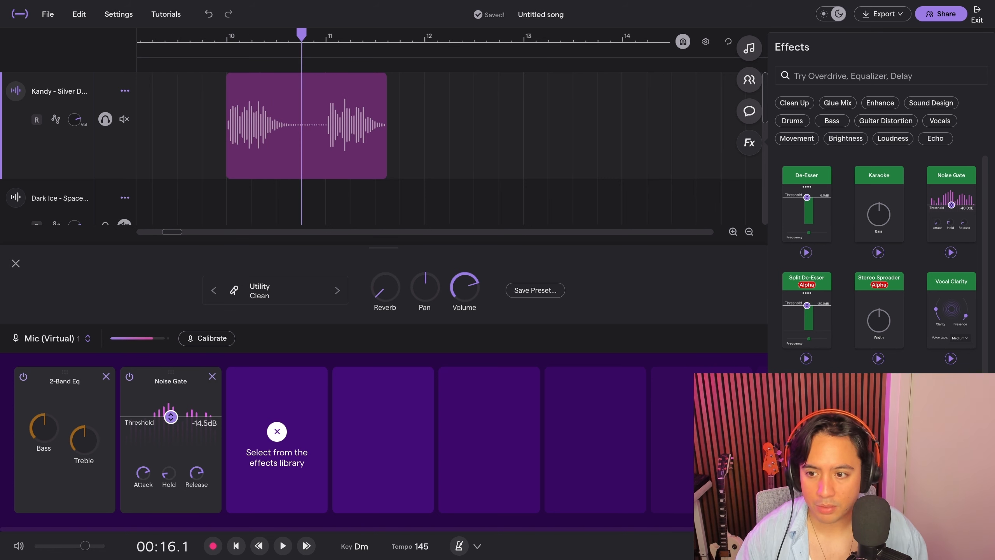
click(227, 39)
key(space)
key(space)
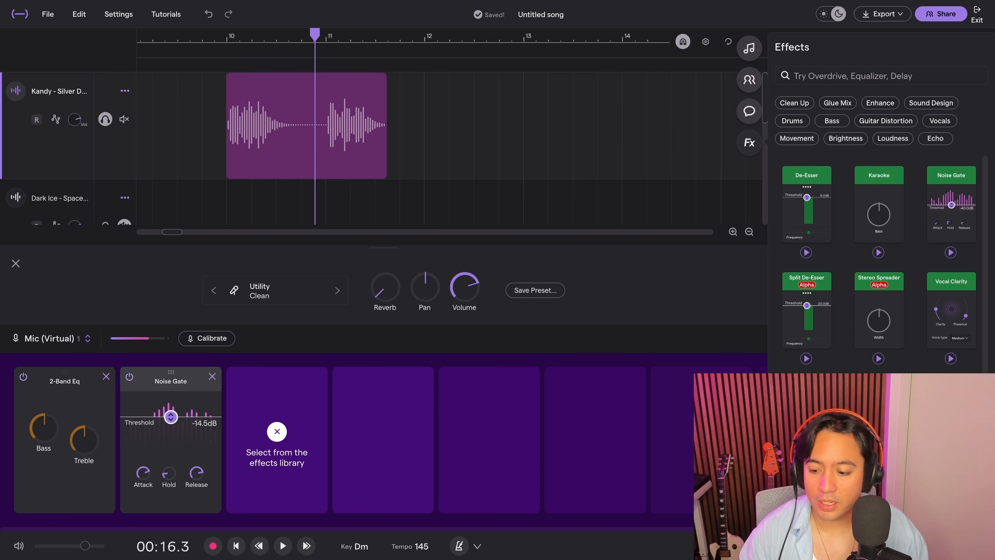
drag(168, 473, 168, 427)
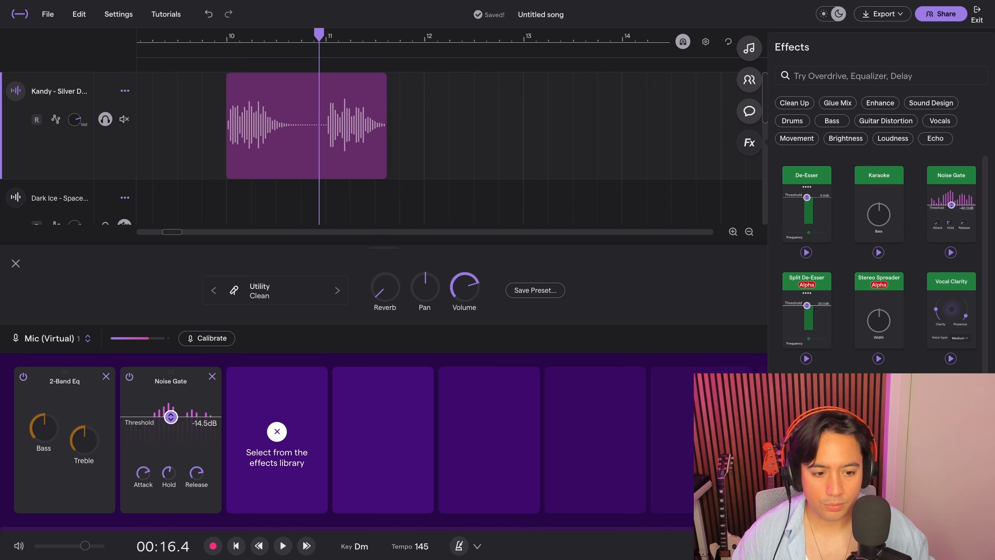
Step: Turn on looping for bars 1 to 9 and play the full synth loop from its start
click(749, 231)
click(368, 50)
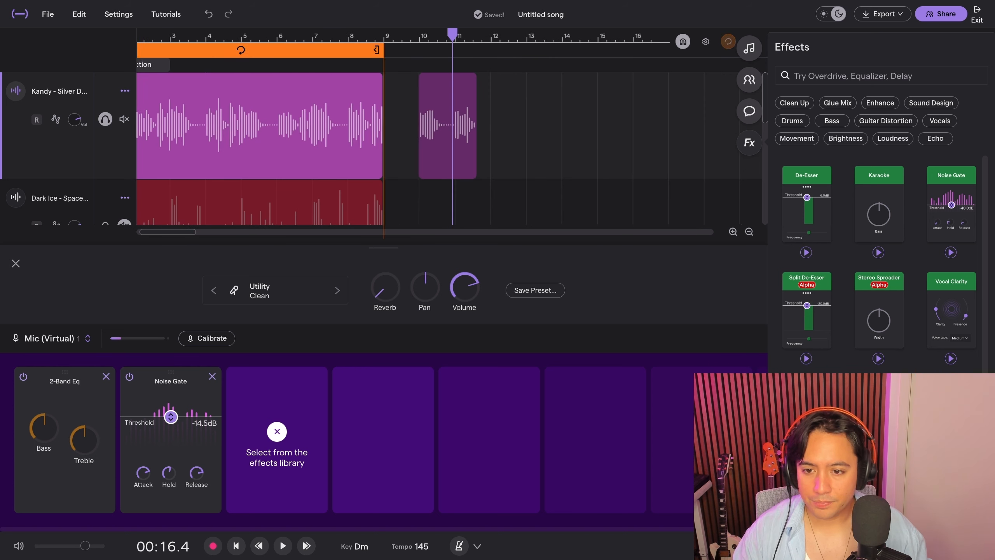
key(space)
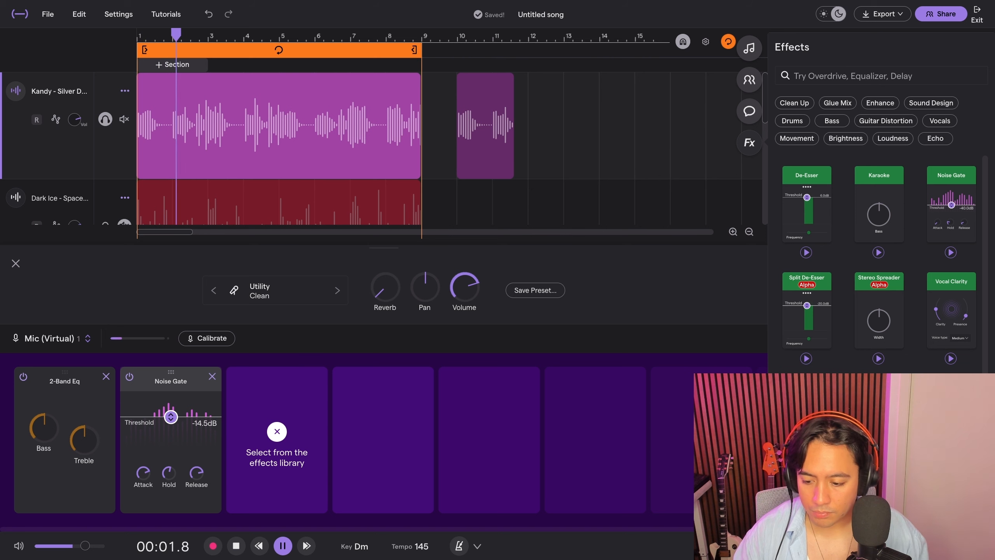
key(space)
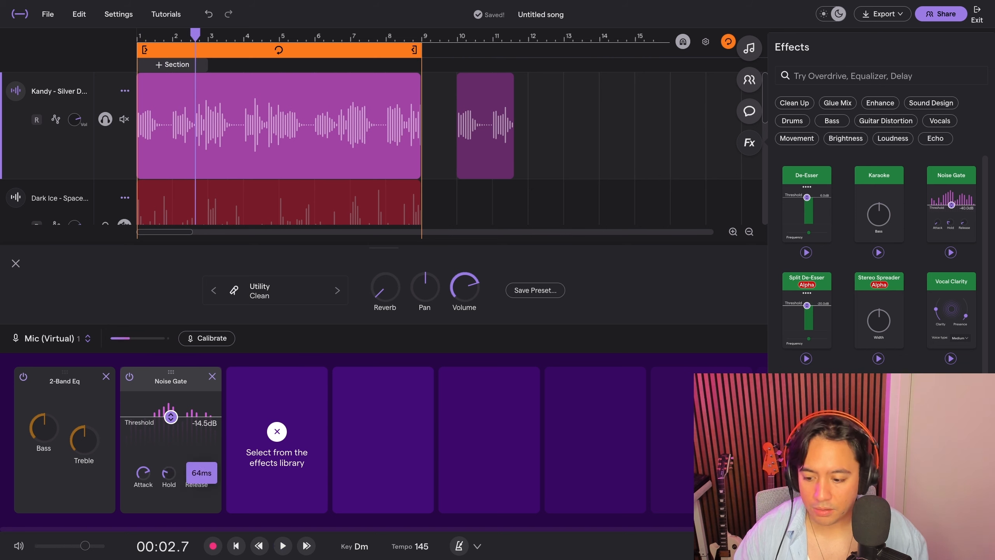
Step: Lower the Noise Gate's Attack, Hold and Release, set its Threshold to -15.2 dB, and audition the synth loop
drag(143, 473, 197, 486)
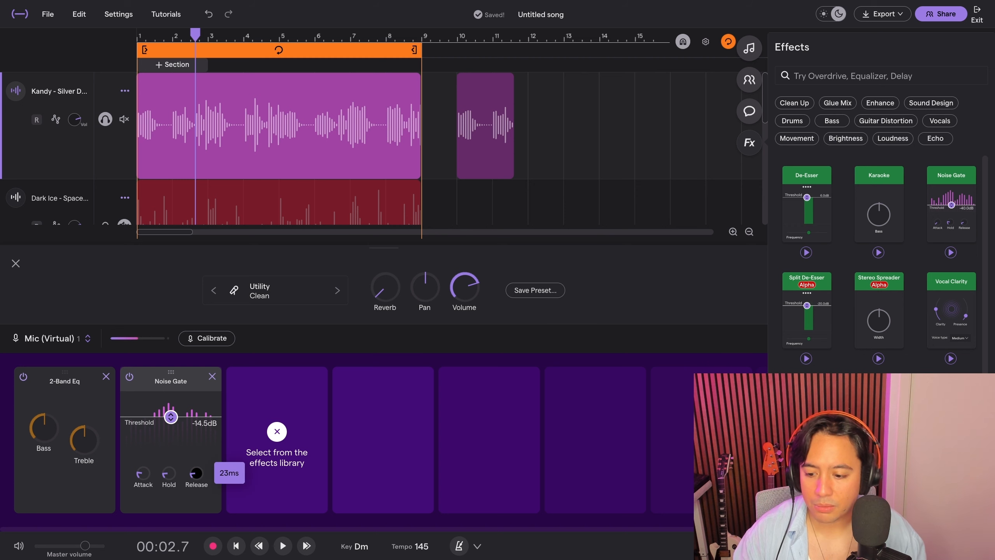
key(space)
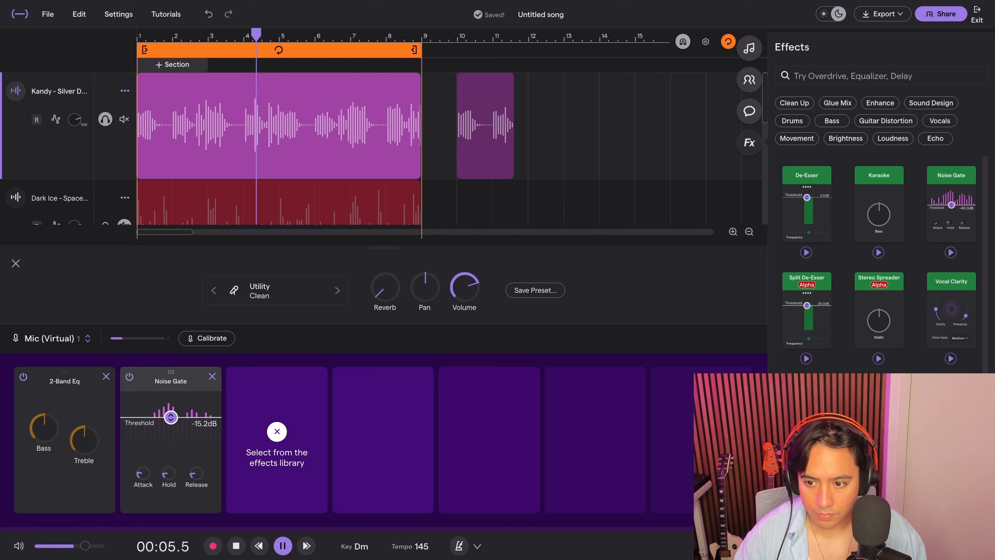
key(space)
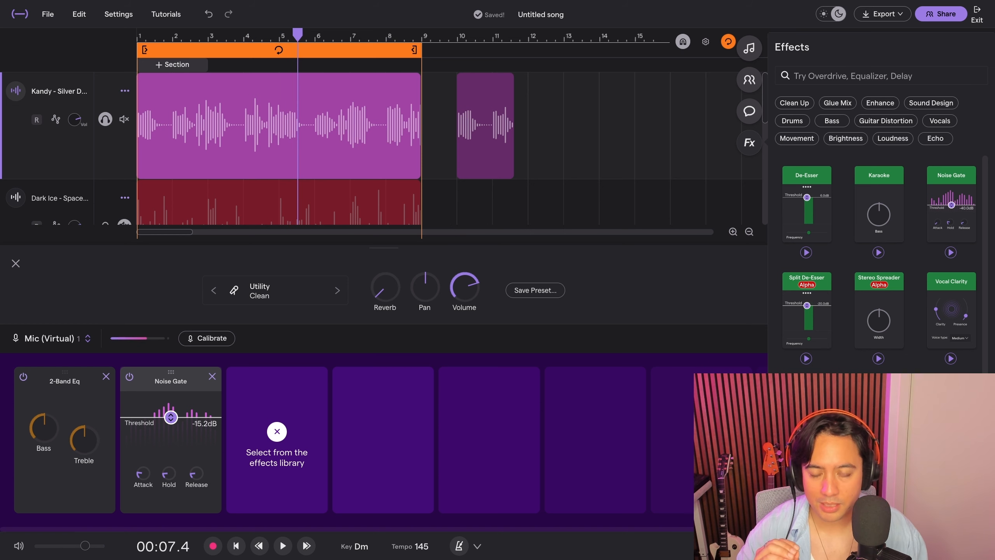
key(space)
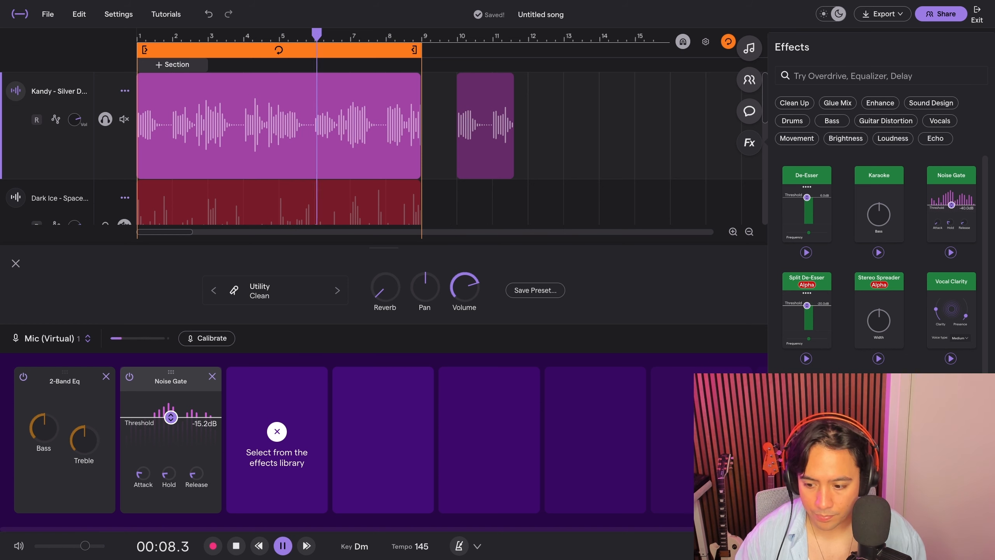
key(space)
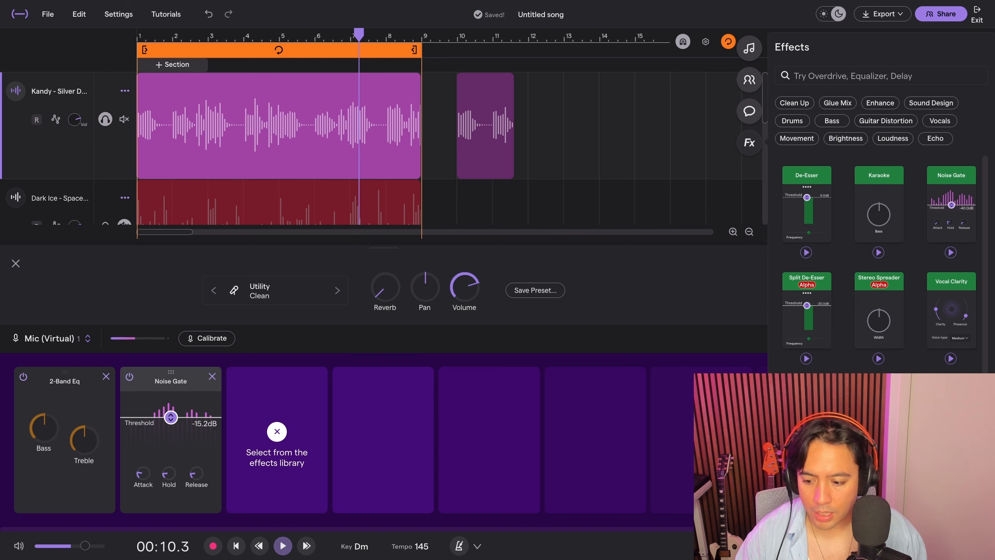
Step: Turn the Noise Gate's Attack and Release down to their minimum and audition the synth loop
drag(143, 473, 196, 515)
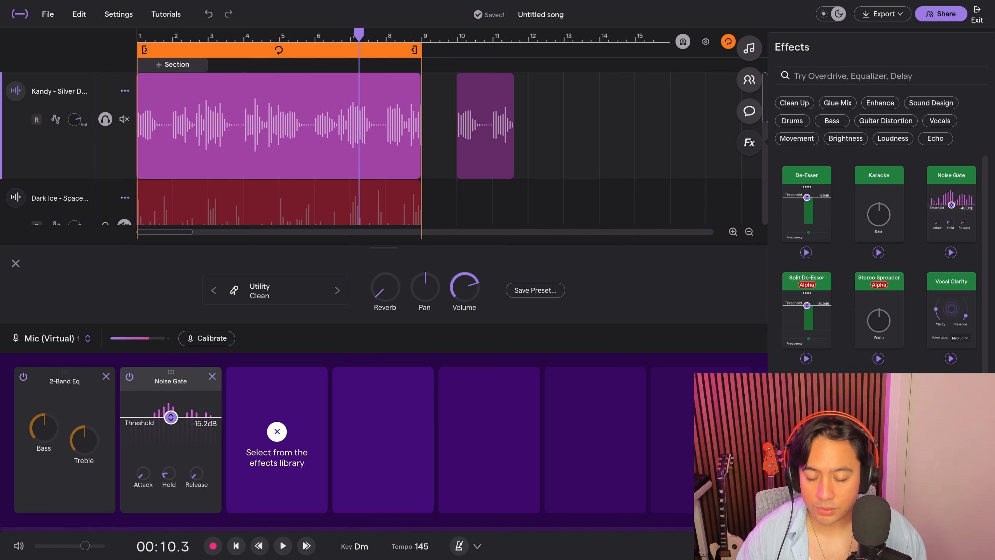
key(space)
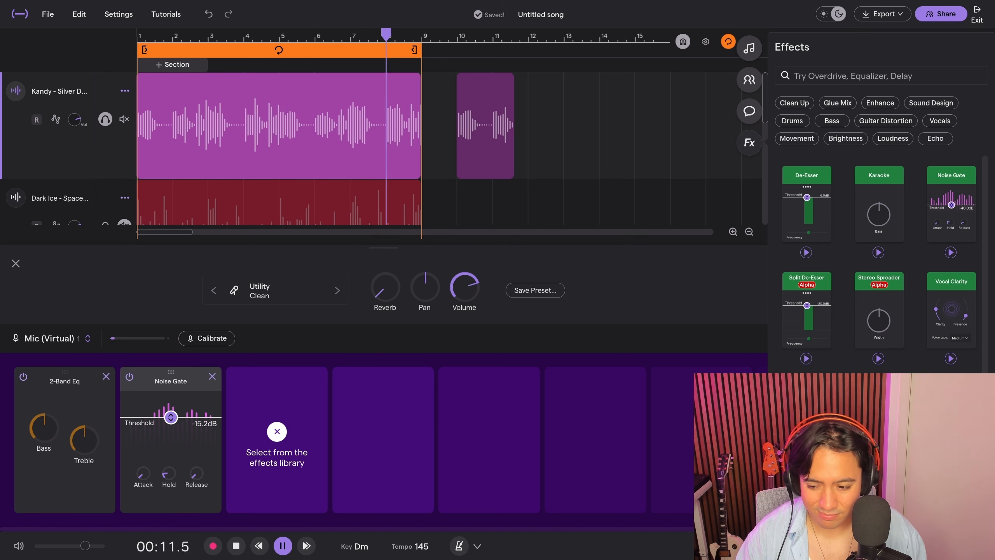
key(space)
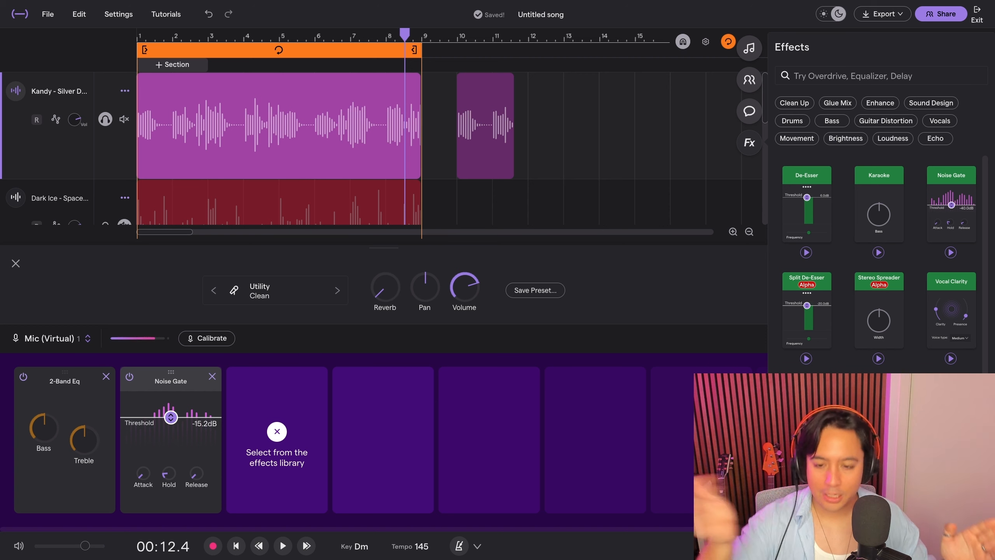
Step: Set the Noise Gate's Attack to about 32 ms and raise its Release moderately, auditioning the synth loop
mouse_move(168, 473)
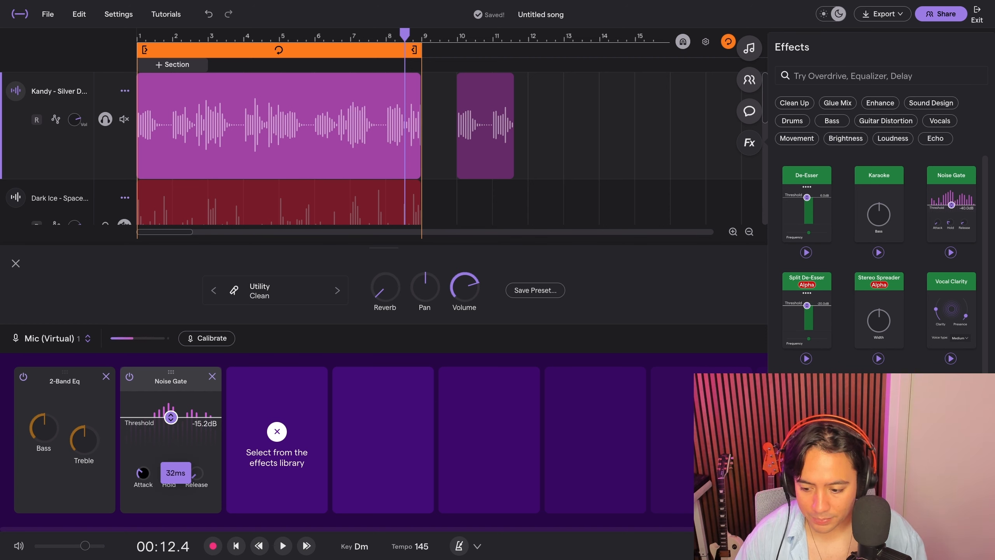
drag(196, 473, 196, 454)
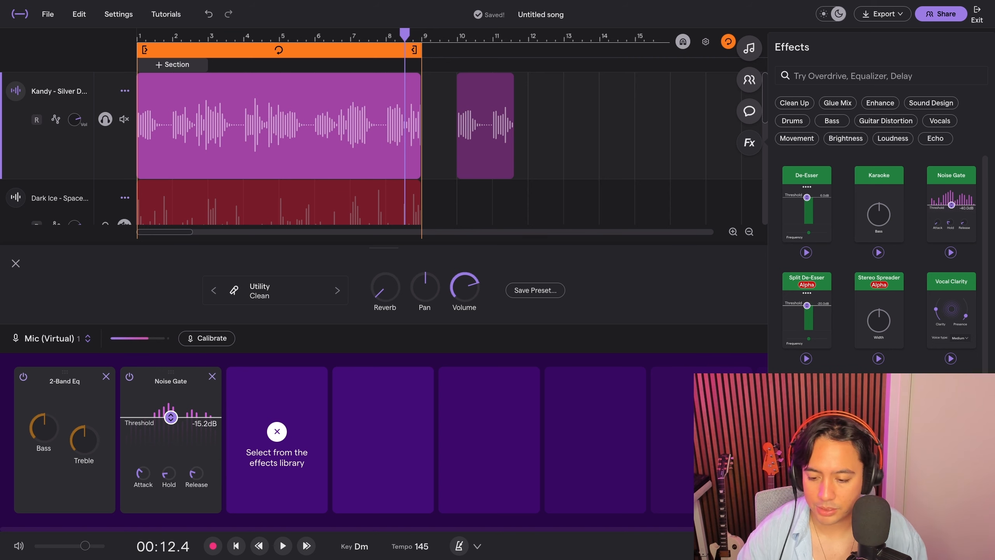
key(space)
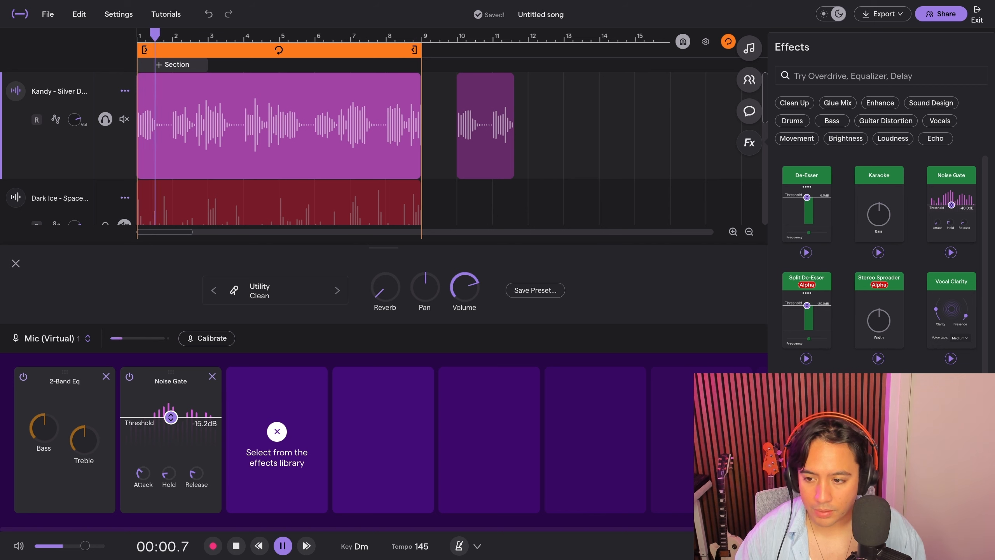
mouse_move(196, 474)
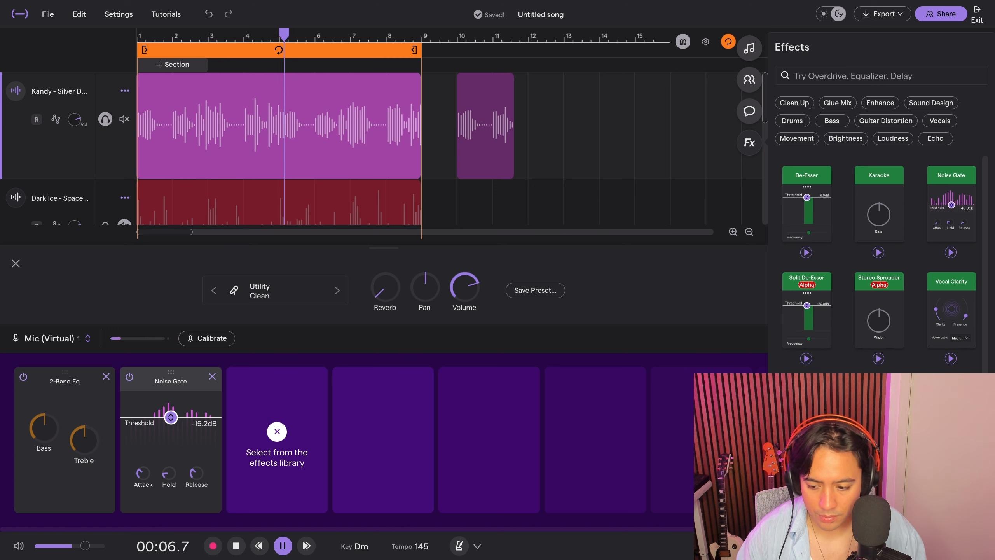
key(space)
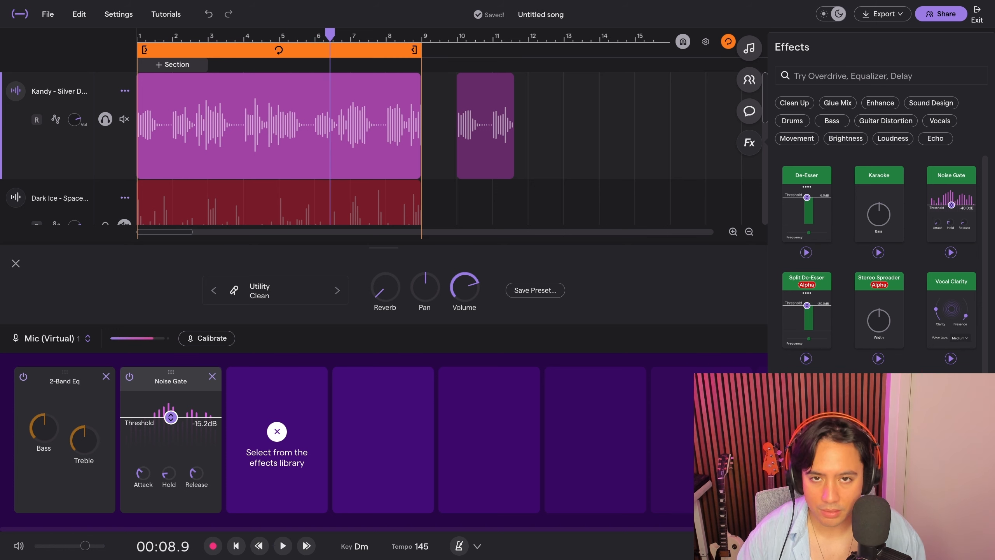
Step: Raise the Noise Gate's Hold slightly above 28 ms while the synth loop plays, and stop playback
key(space)
key(space)
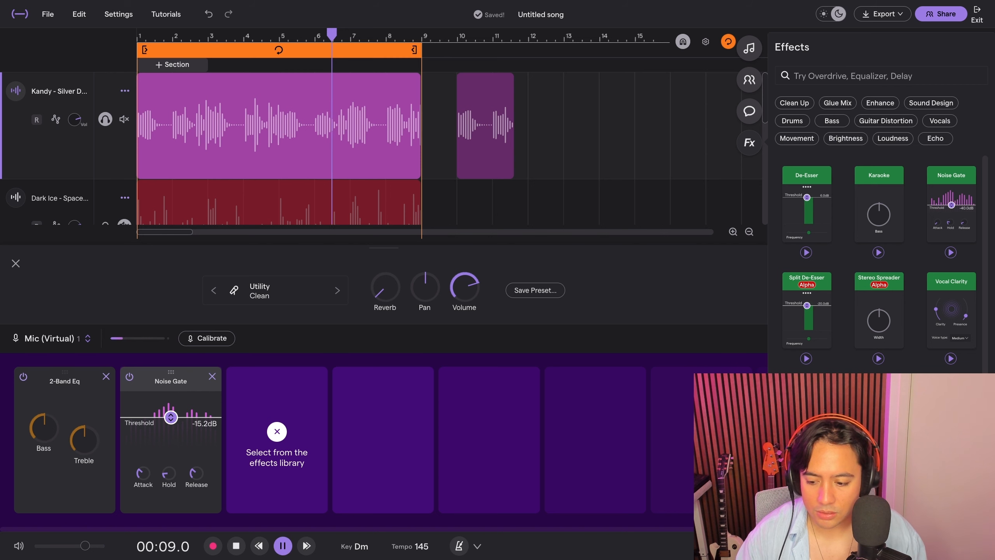
key(space)
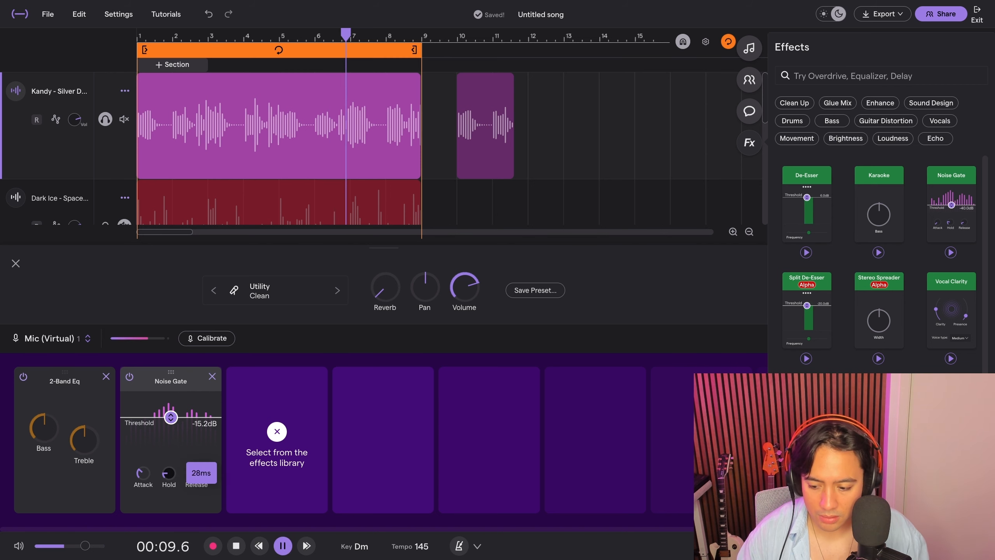
drag(168, 473, 168, 467)
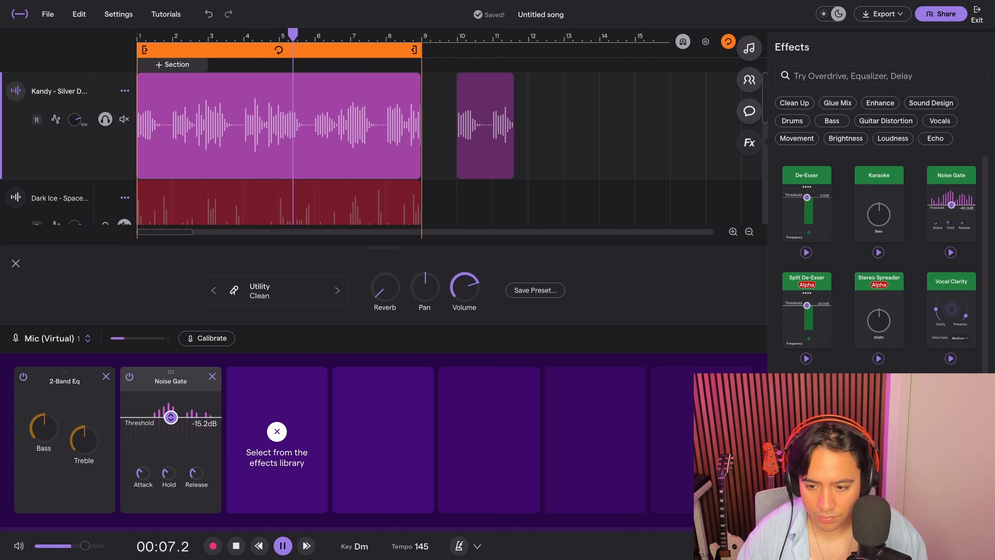
key(space)
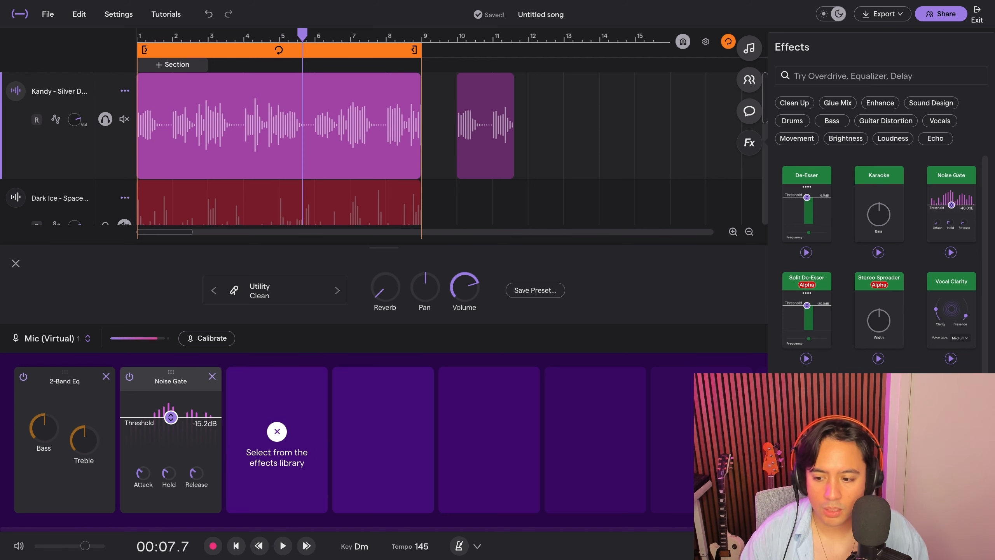
Step: Compare the synth loop with the Noise Gate bypassed and switched back on during playback
click(129, 376)
key(space)
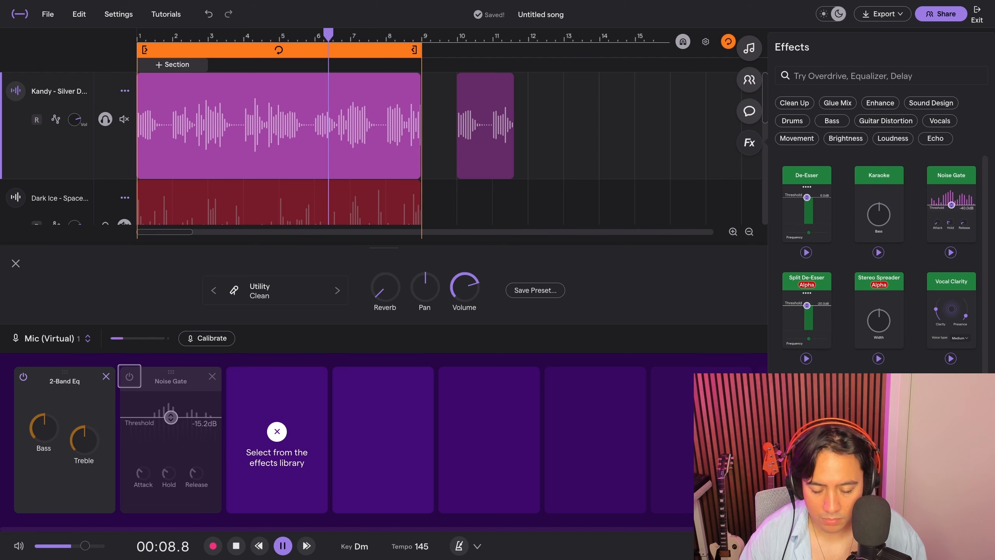
click(130, 376)
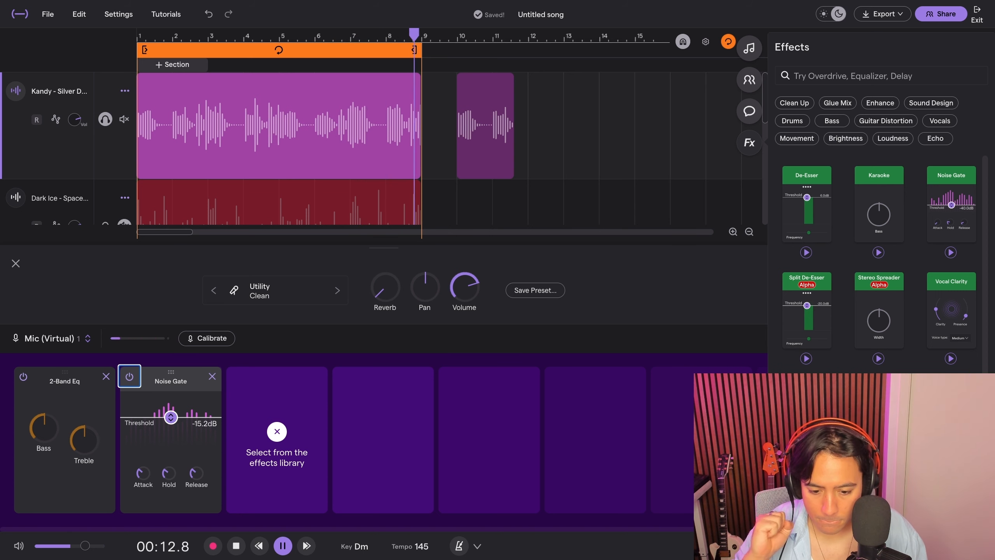
key(space)
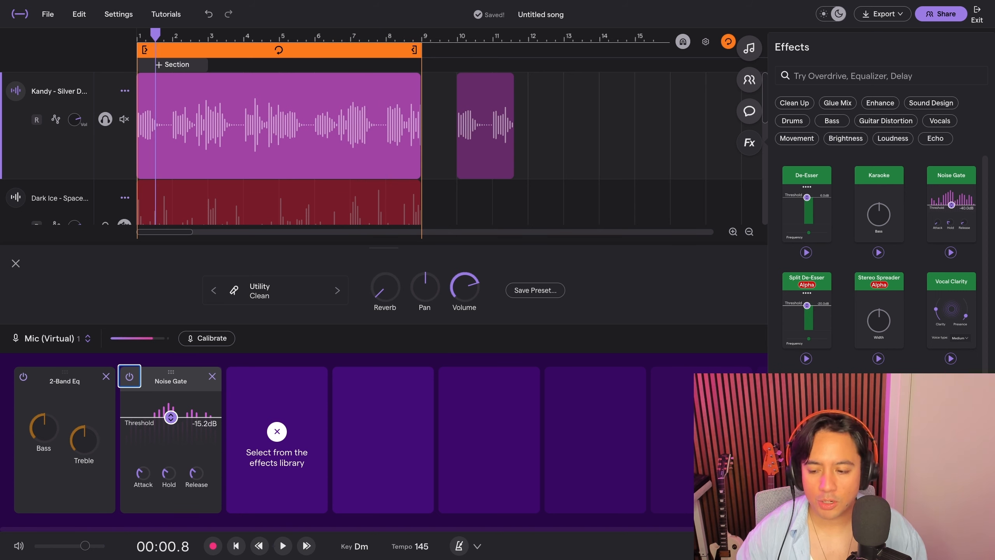
Step: Close the synth track's effects, unsolo that track and solo the Dark Ice track instead
key(Escape)
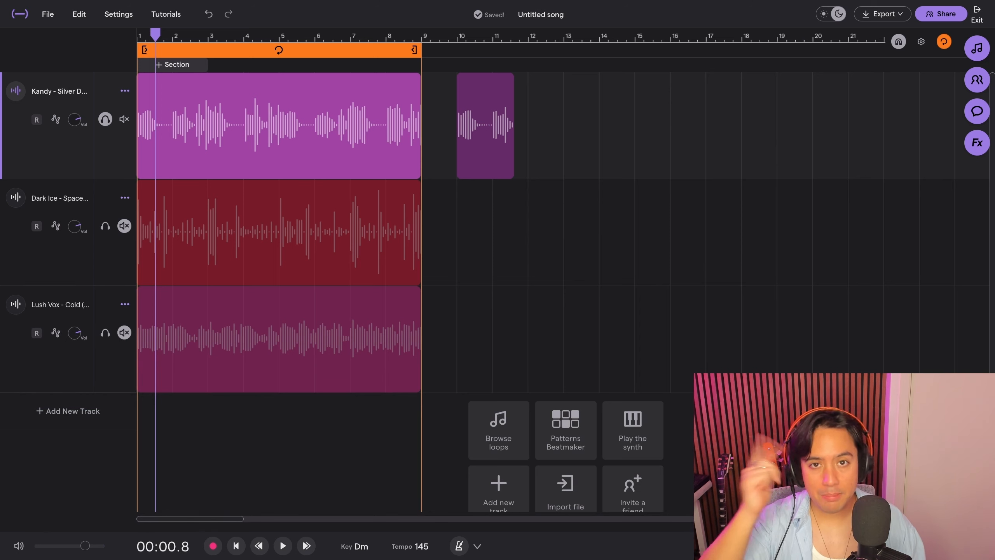
click(105, 120)
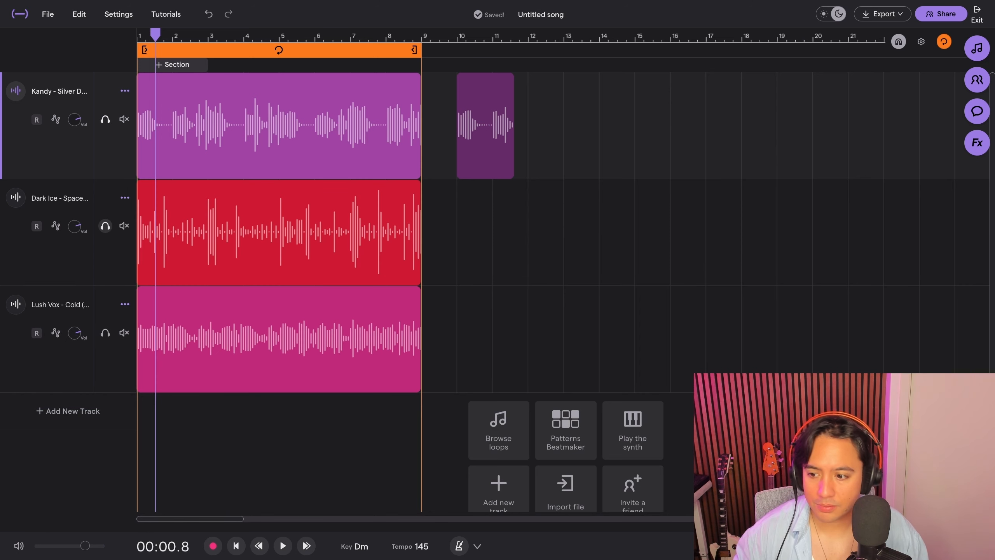
click(105, 226)
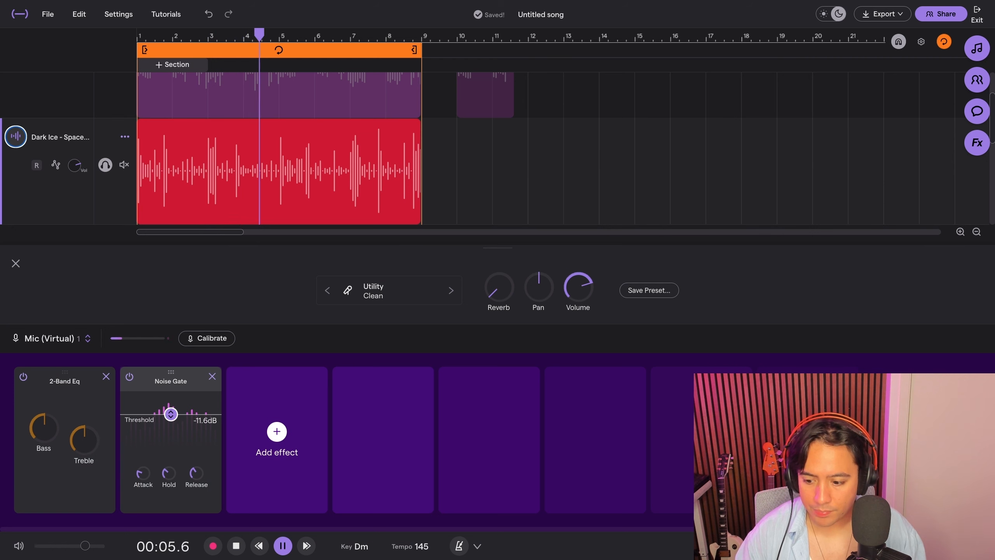
Step: Set the Threshold of the Dark Ice track's Noise Gate to -11.0 dB during playback, and stop
mouse_move(171, 413)
mouse_down()
mouse_move(171, 447)
mouse_move(170, 414)
mouse_up()
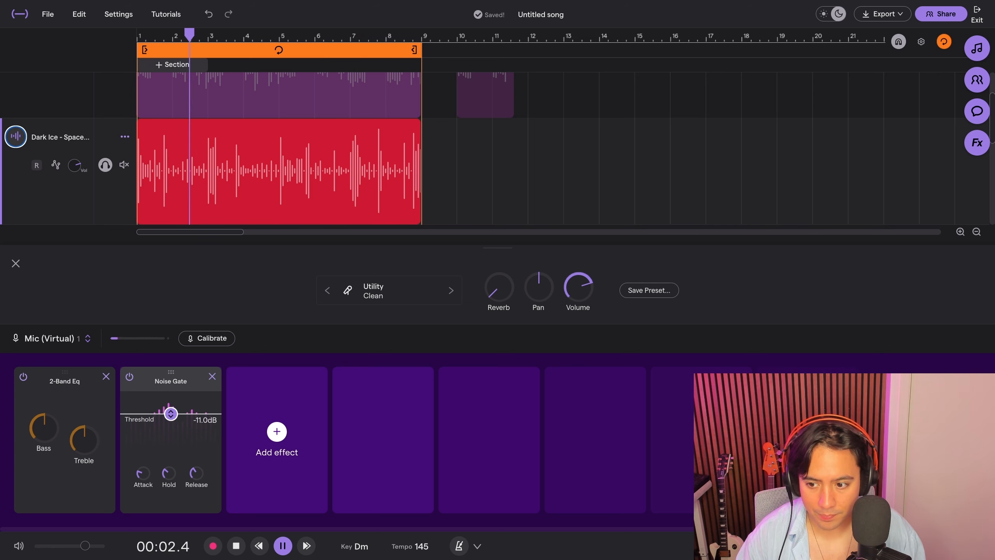
key(space)
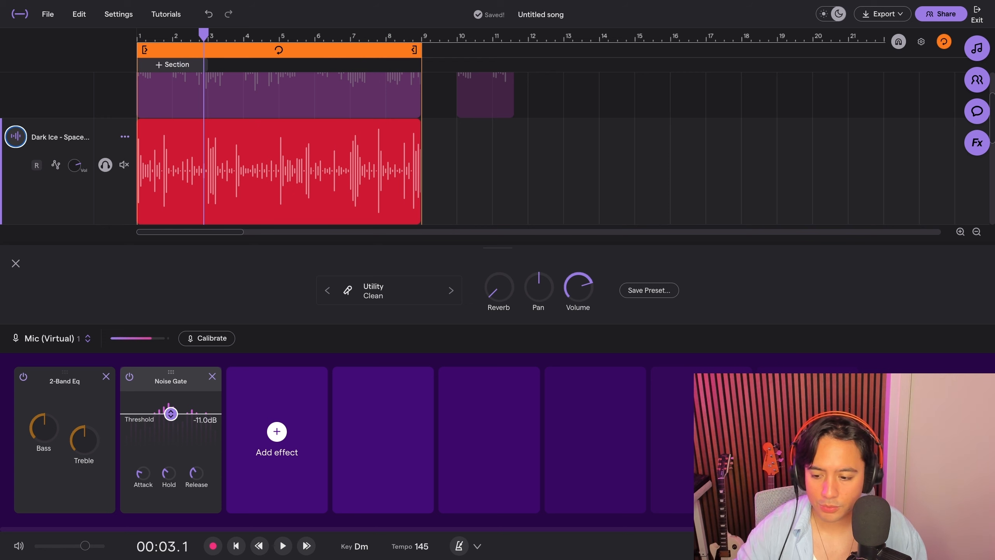
Step: Play the Dark Ice loop with the Noise Gate bypassed, switch the gate back on to compare, and stop playback
key(space)
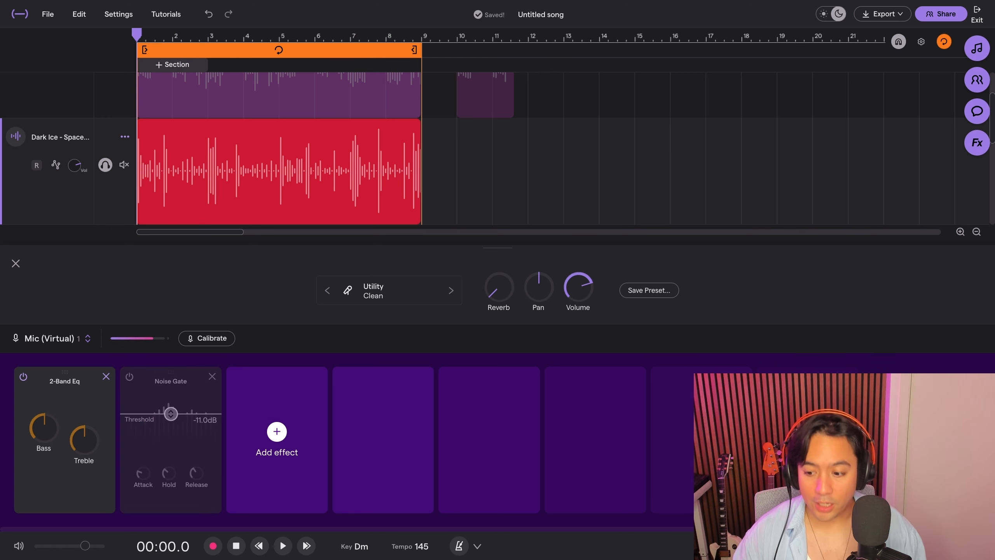
key(space)
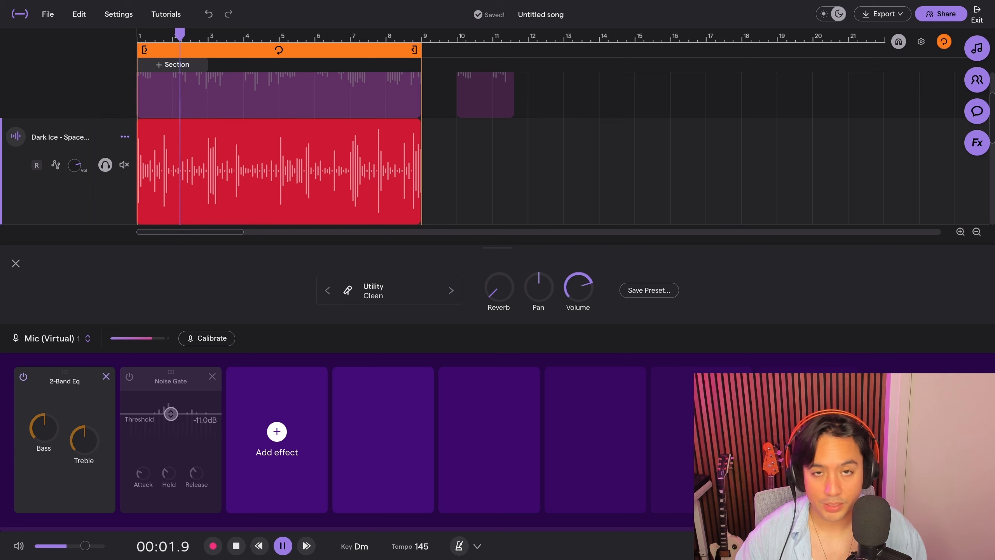
click(130, 377)
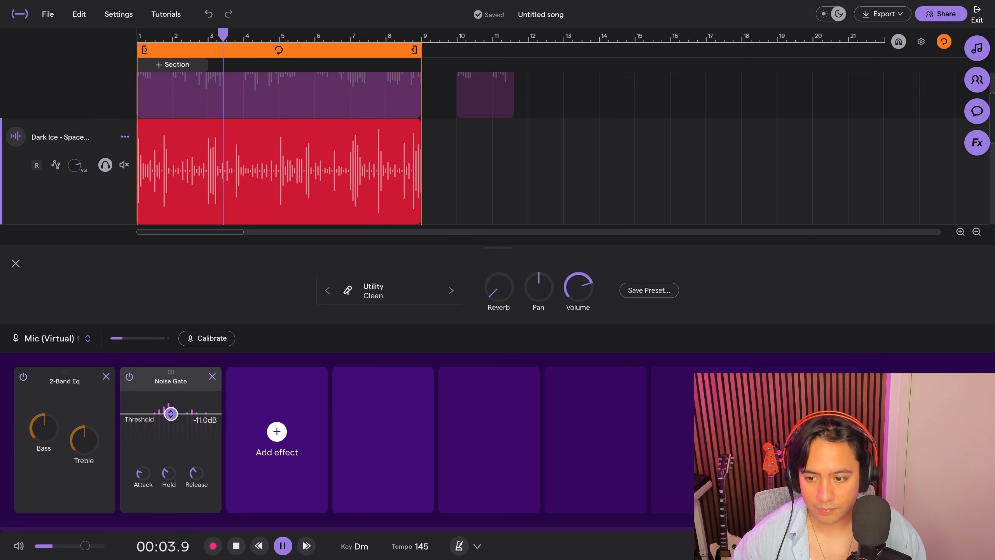
key(space)
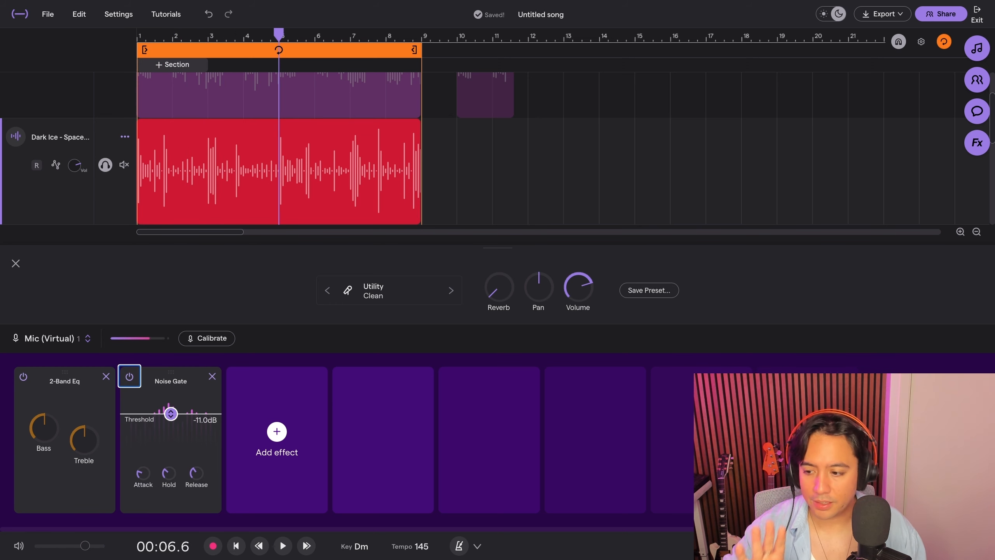
Step: Close the Dark Ice track's effects, unsolo that track, and solo and select the Lush Vox track instead
click(16, 263)
click(105, 318)
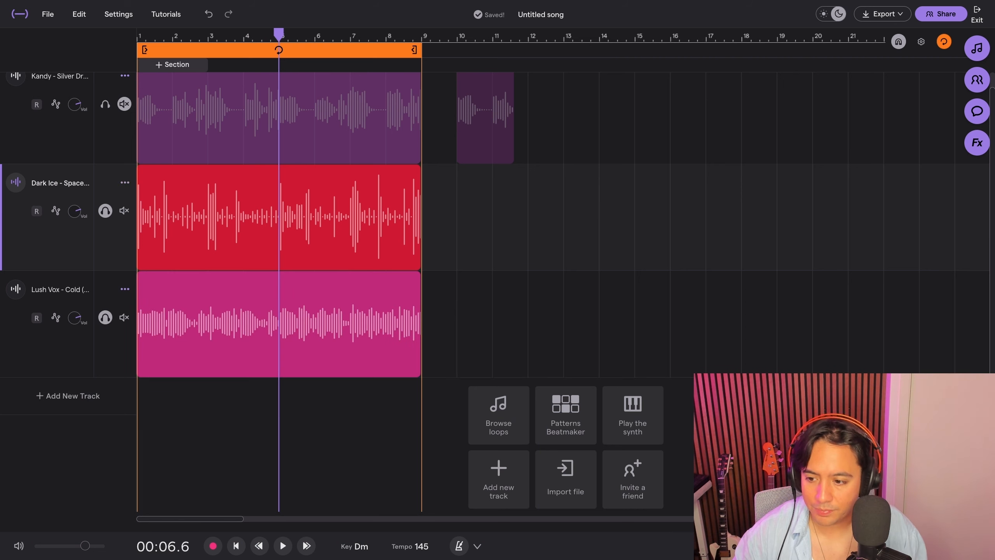
click(105, 211)
click(15, 290)
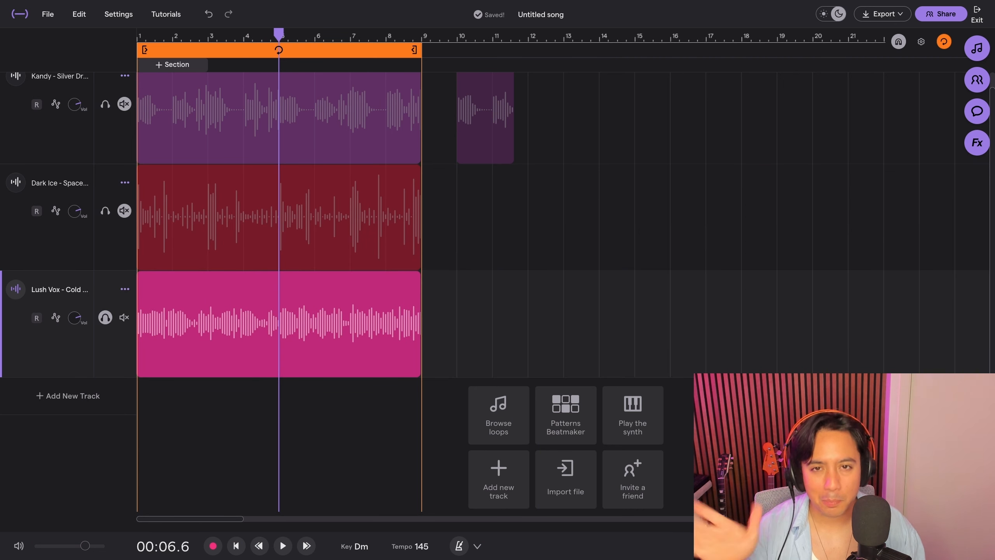
Step: Add a Noise Gate from the effects library to the Lush Vox track and set its Threshold to -16.6 dB
click(977, 142)
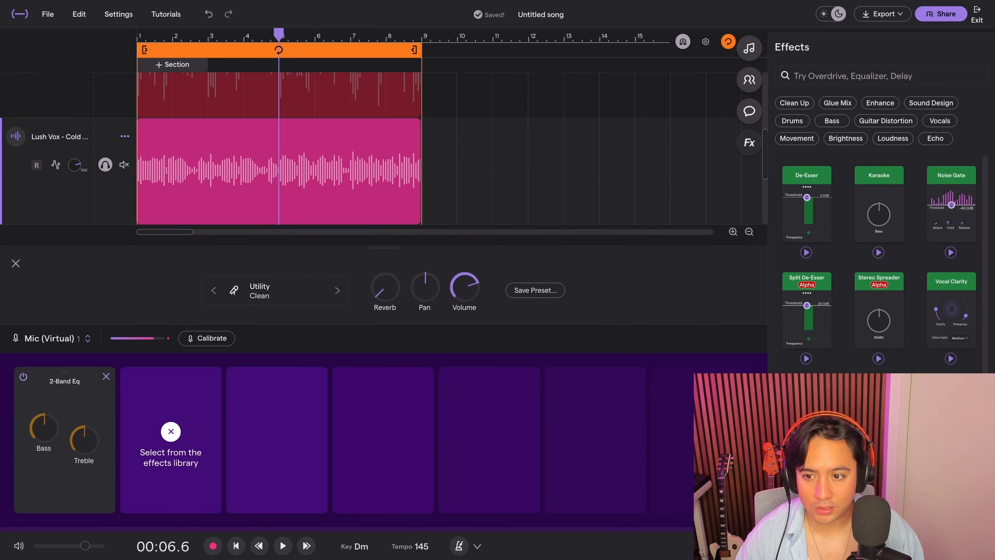
double_click(260, 545)
key(space)
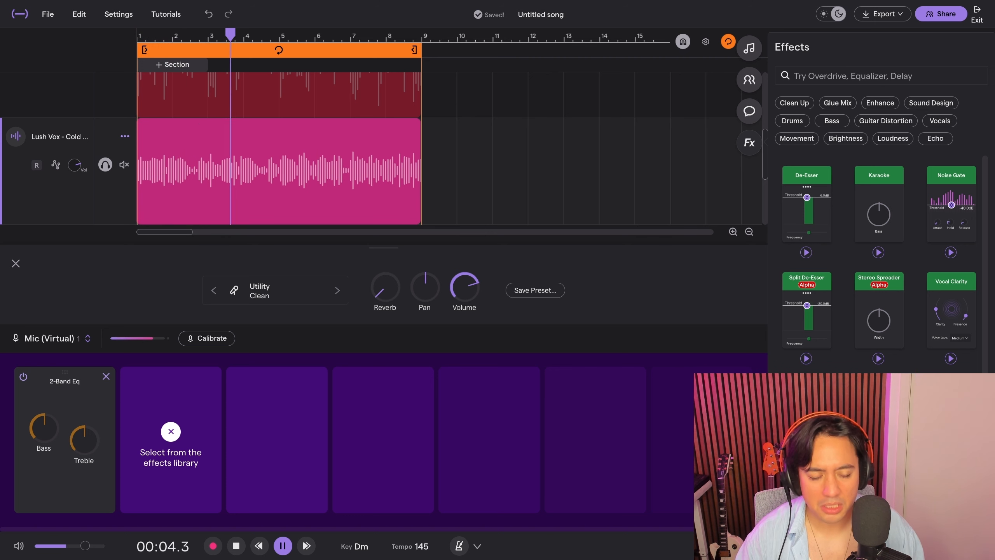
click(951, 203)
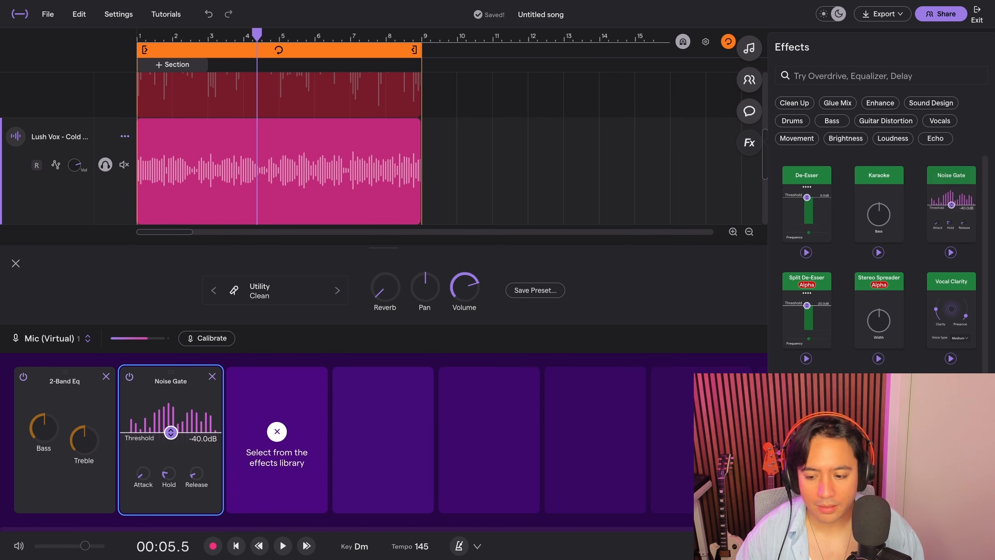
drag(171, 433, 171, 420)
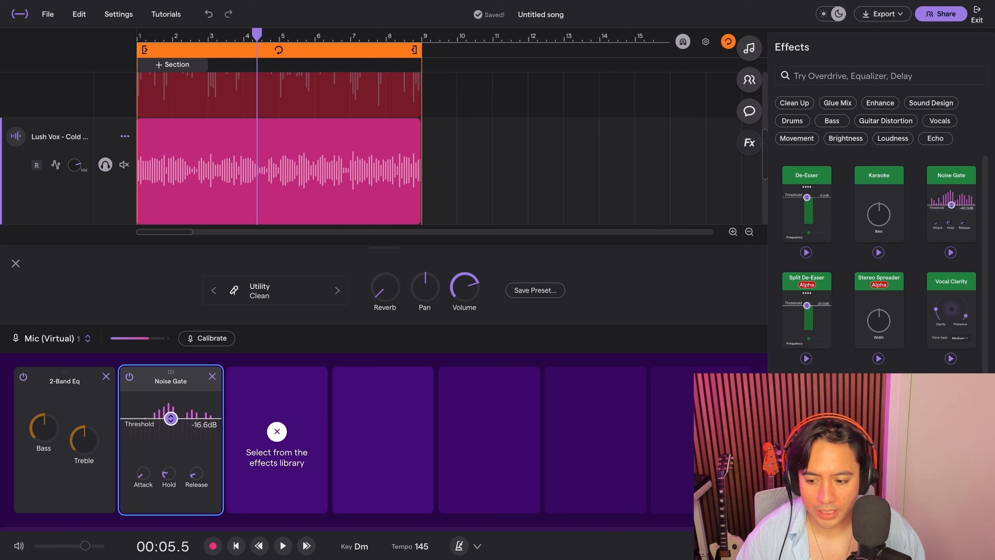
Step: Raise the Attack, Hold and Release of the Lush Vox track's Noise Gate during playback, and stop
key(space)
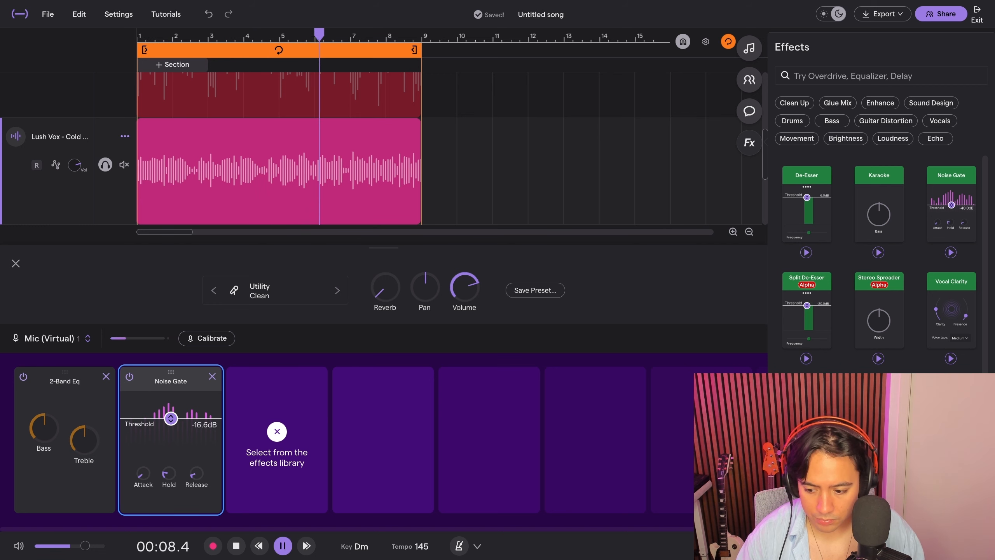
drag(143, 473, 169, 464)
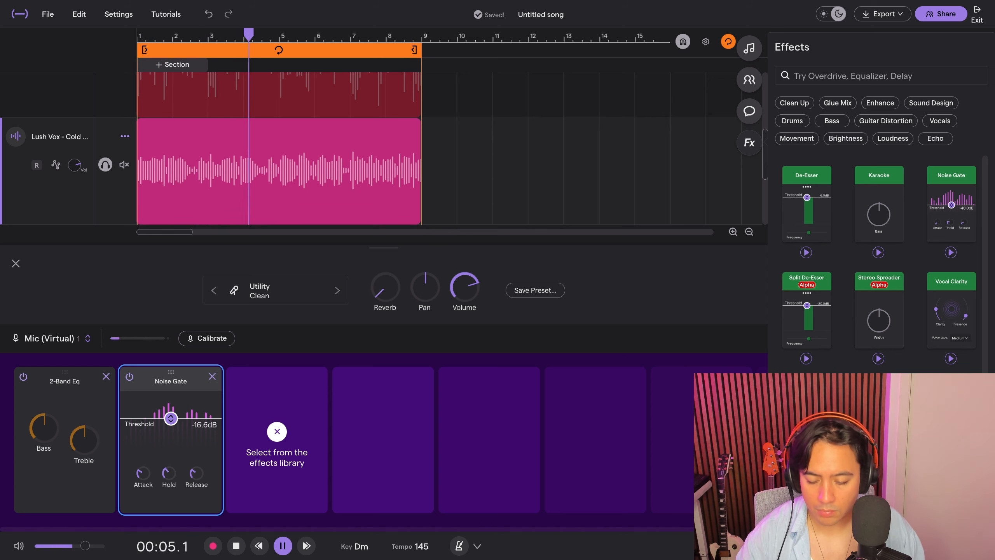
key(space)
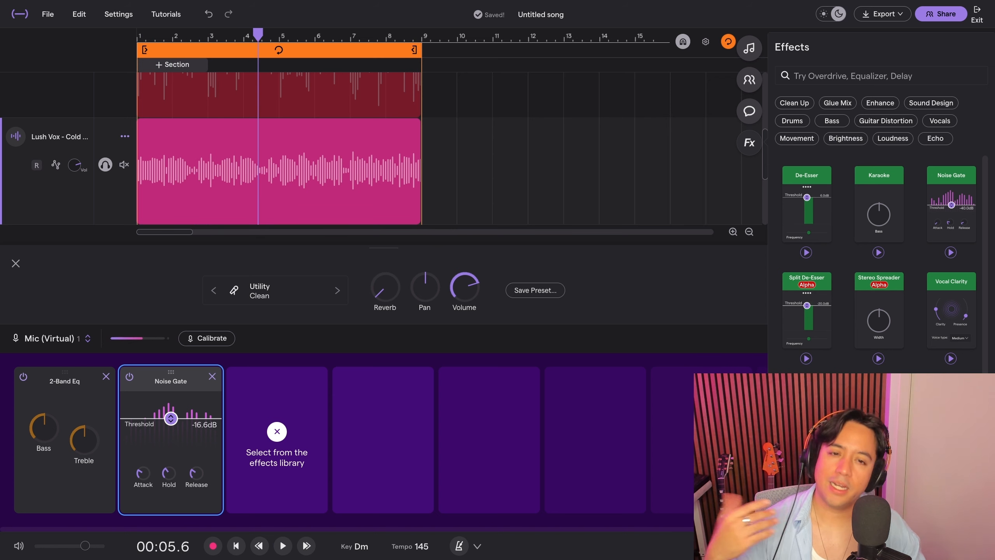